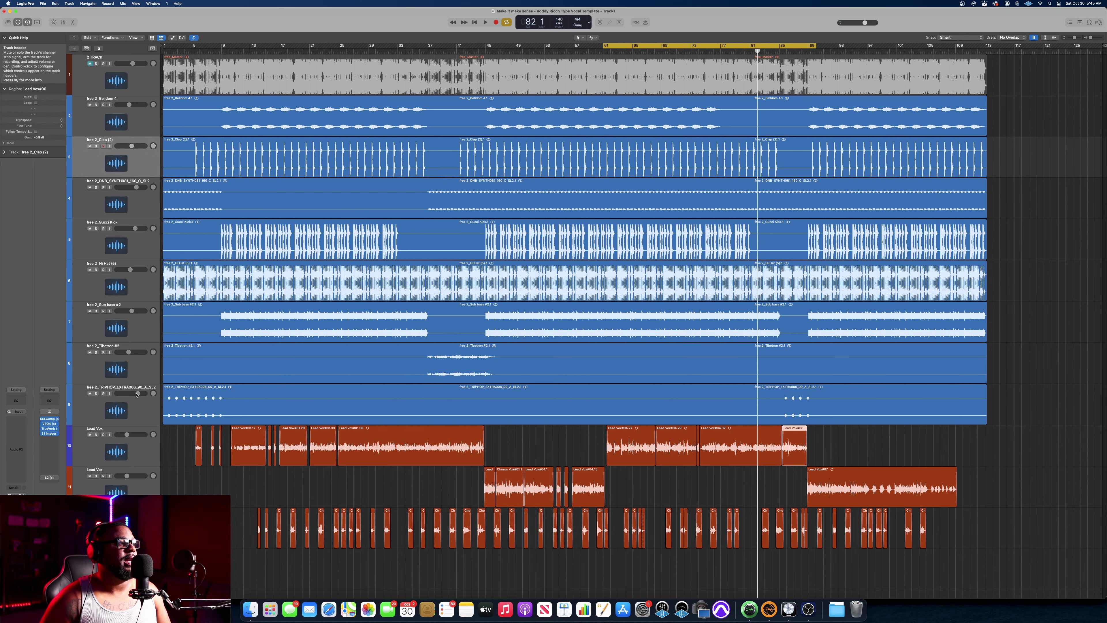
- Mute all the instrument stem tracks, from Balafon to Triphop, and leave the 2 TRACK beat unmuted for playback
{"action": "left_click", "coordinate": [90, 393]}
{"action": "left_click", "coordinate": [90, 352]}
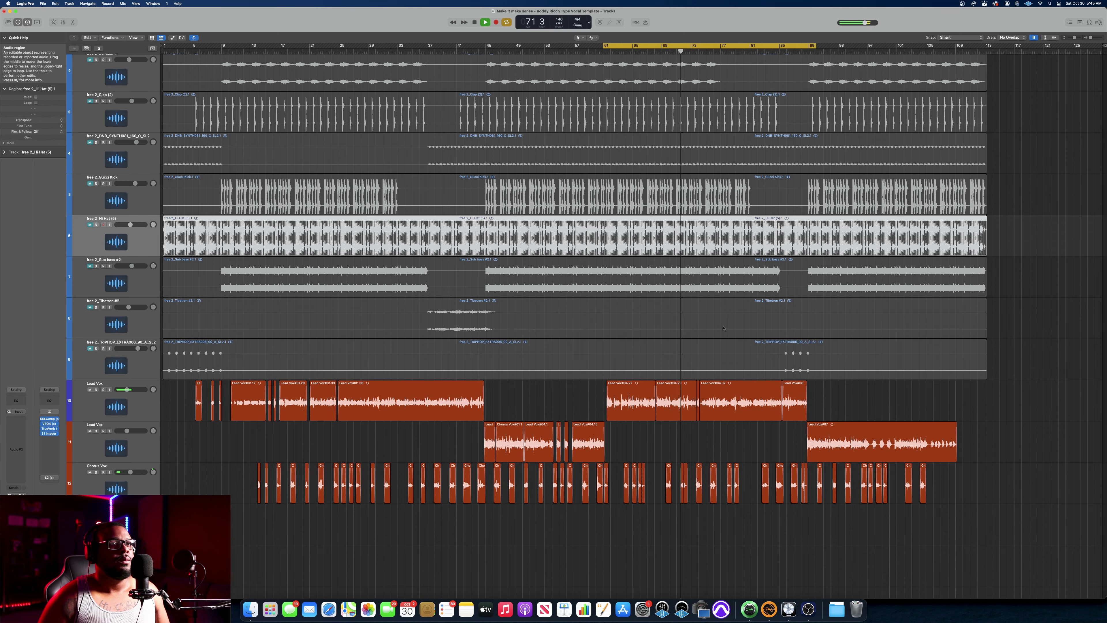
{"action": "scroll", "coordinate": [551, 274], "scroll_direction": "up", "scroll_amount": 3}
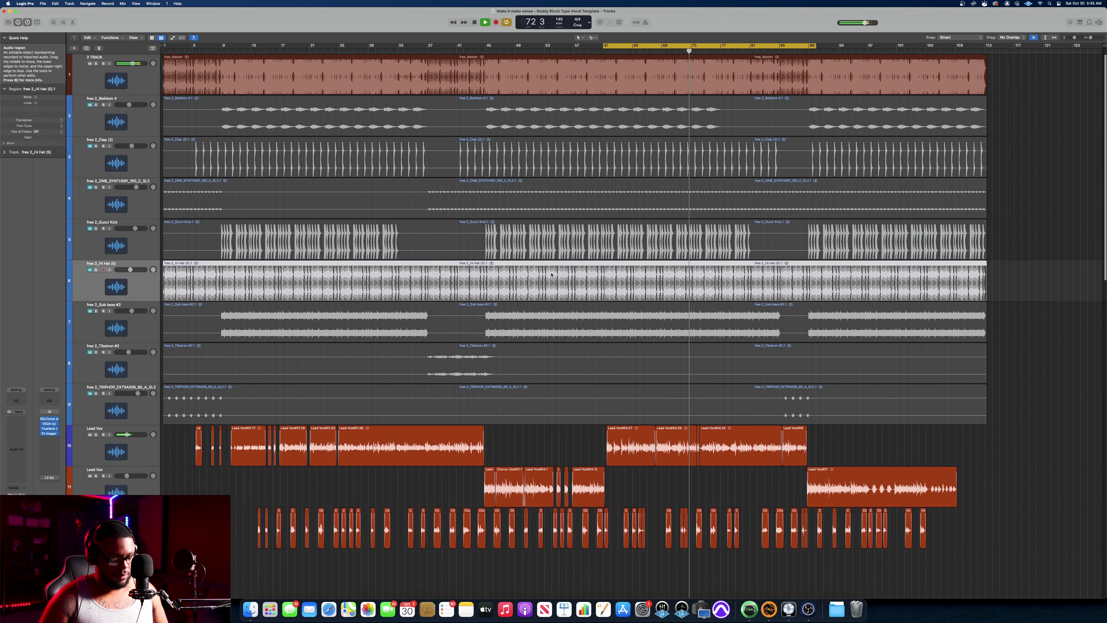
- Show the mixer, stop playback and open the Channel EQ on the 2 TRACK channel
{"action": "key", "text": "x"}
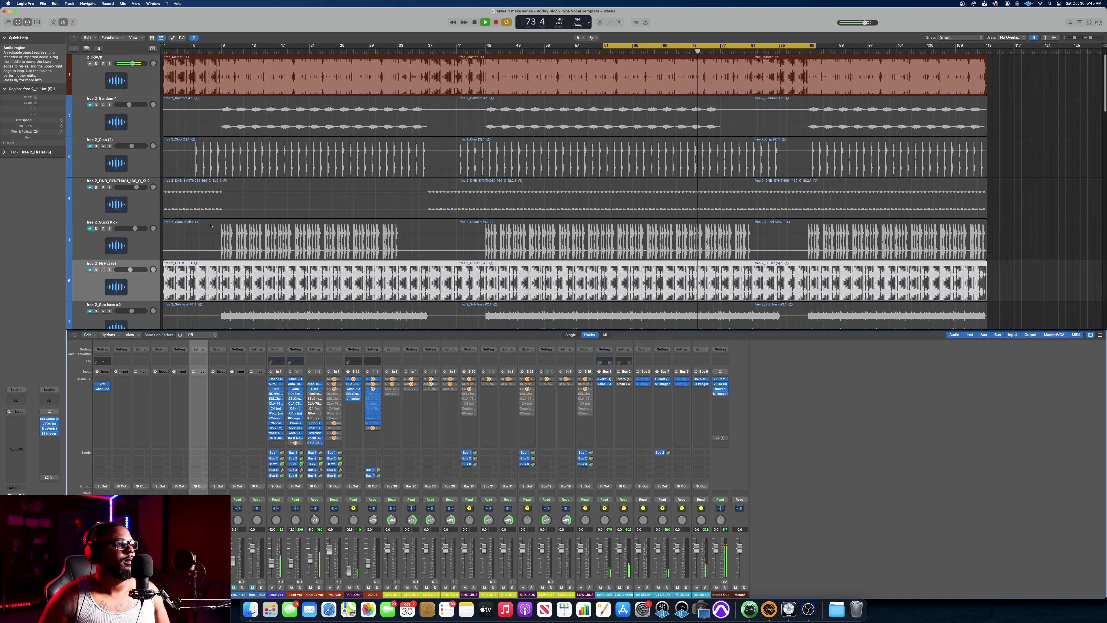
{"action": "key", "text": "space"}
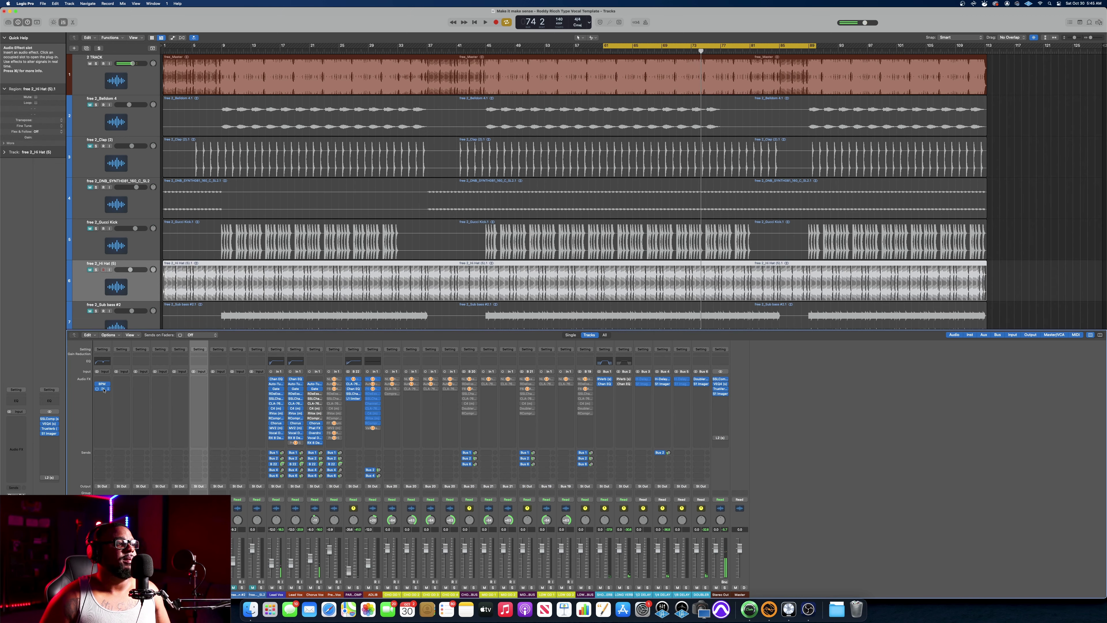
{"action": "left_click", "coordinate": [104, 389]}
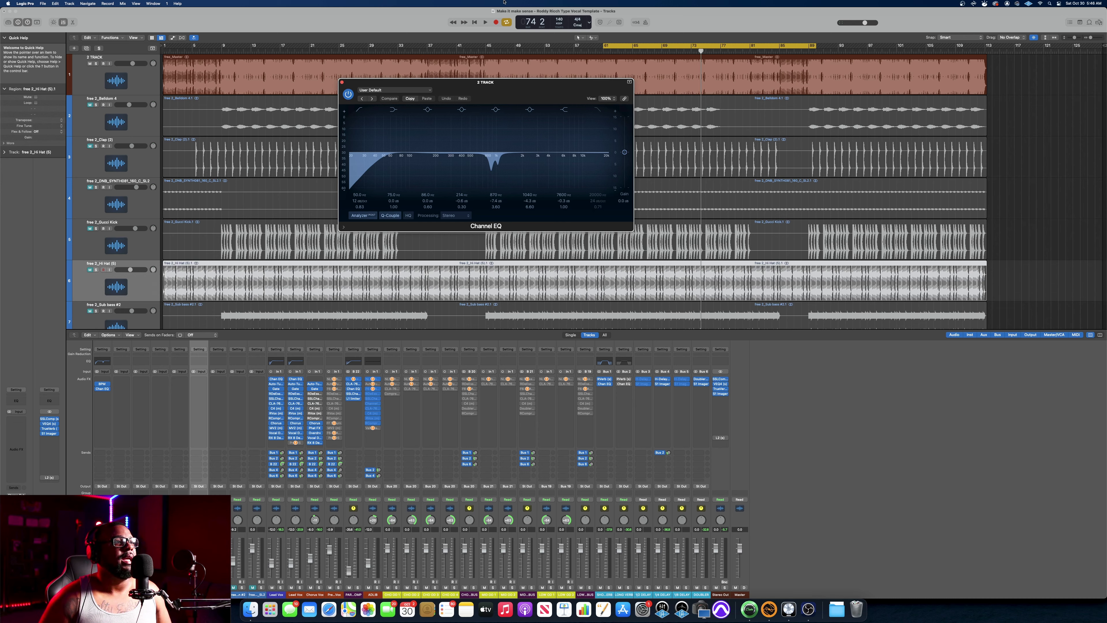
- Bypass the Channel EQ and solo the 2 TRACK during playback to hear the beat without EQ
{"action": "left_click", "coordinate": [349, 95]}
{"action": "key", "text": "space"}
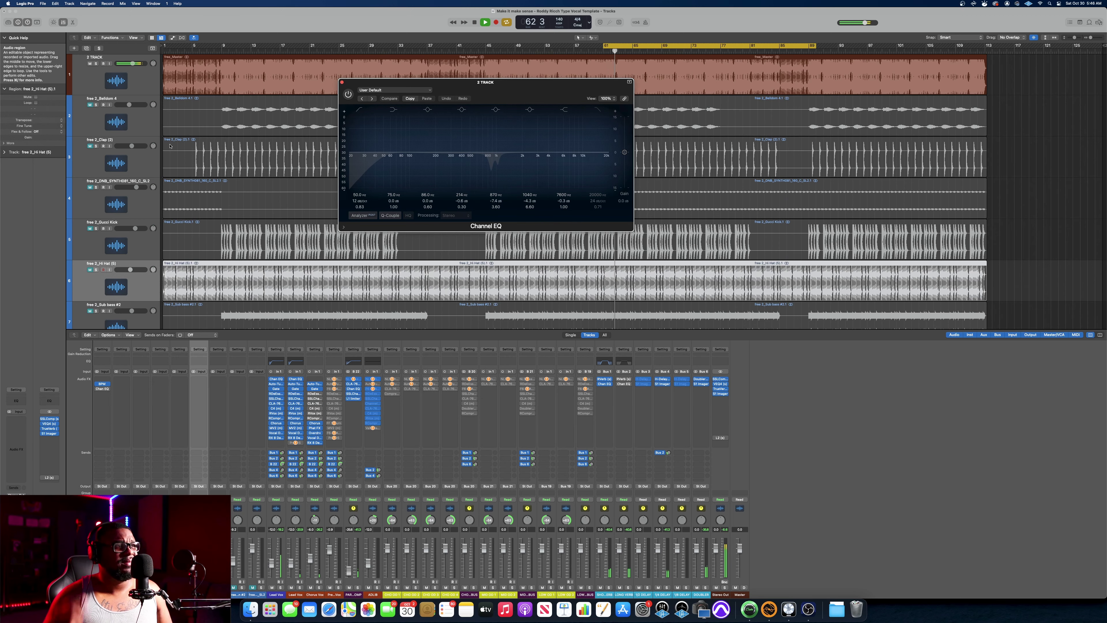
{"action": "left_click", "coordinate": [96, 63]}
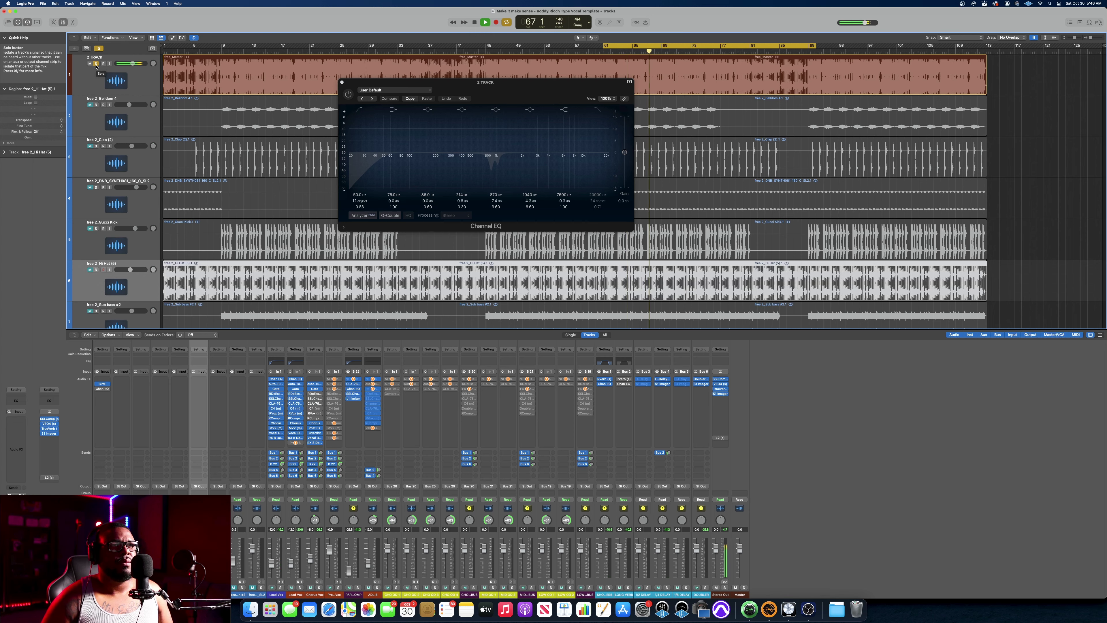
{"action": "key", "text": "space"}
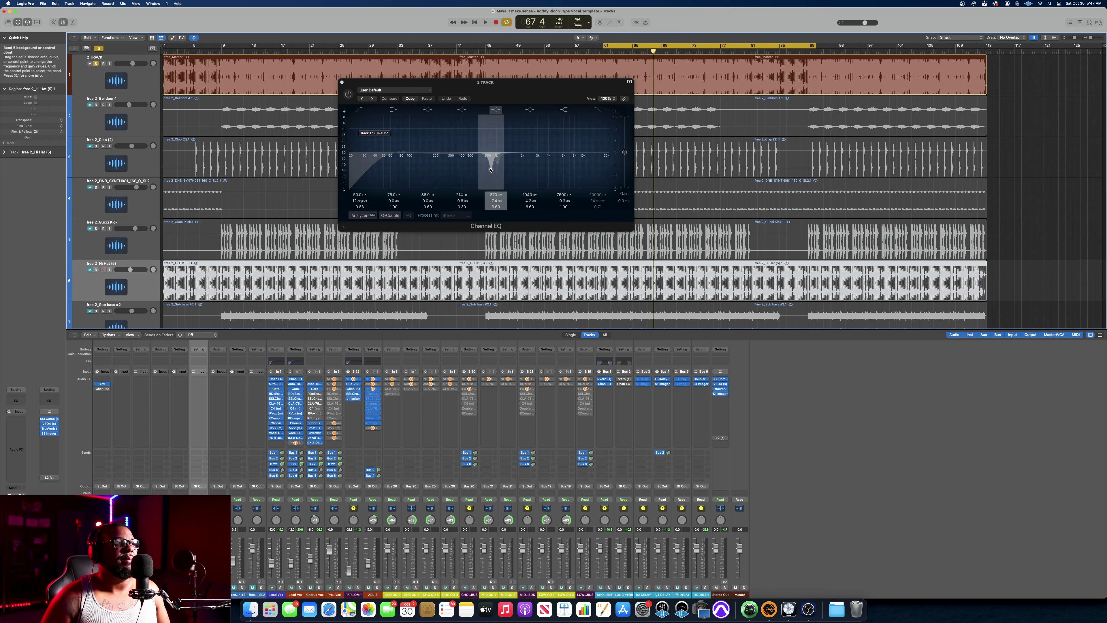
- Play the soloed 2 TRACK and switch its Channel EQ back on to compare the sound with the EQ curve
{"action": "key", "text": "space"}
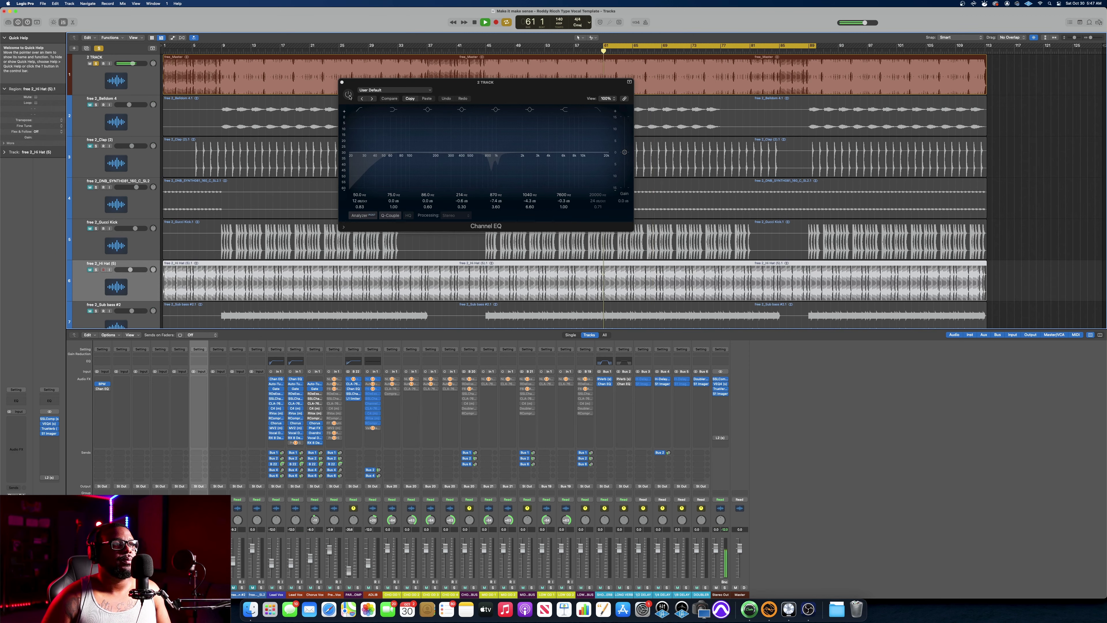
{"action": "left_click", "coordinate": [348, 95]}
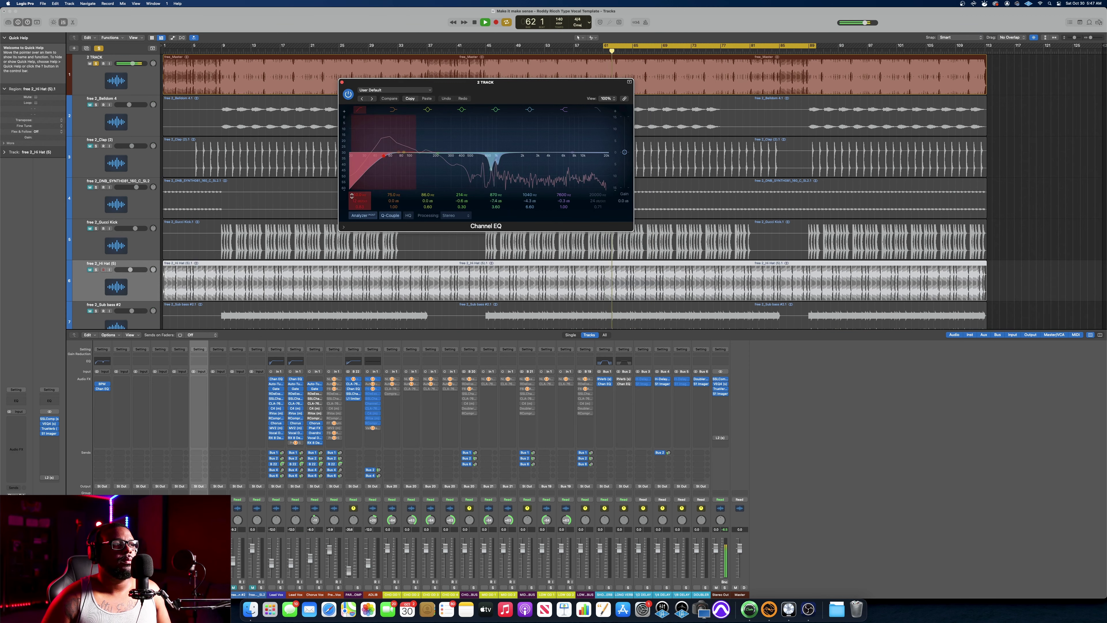
{"action": "left_click", "coordinate": [86, 82]}
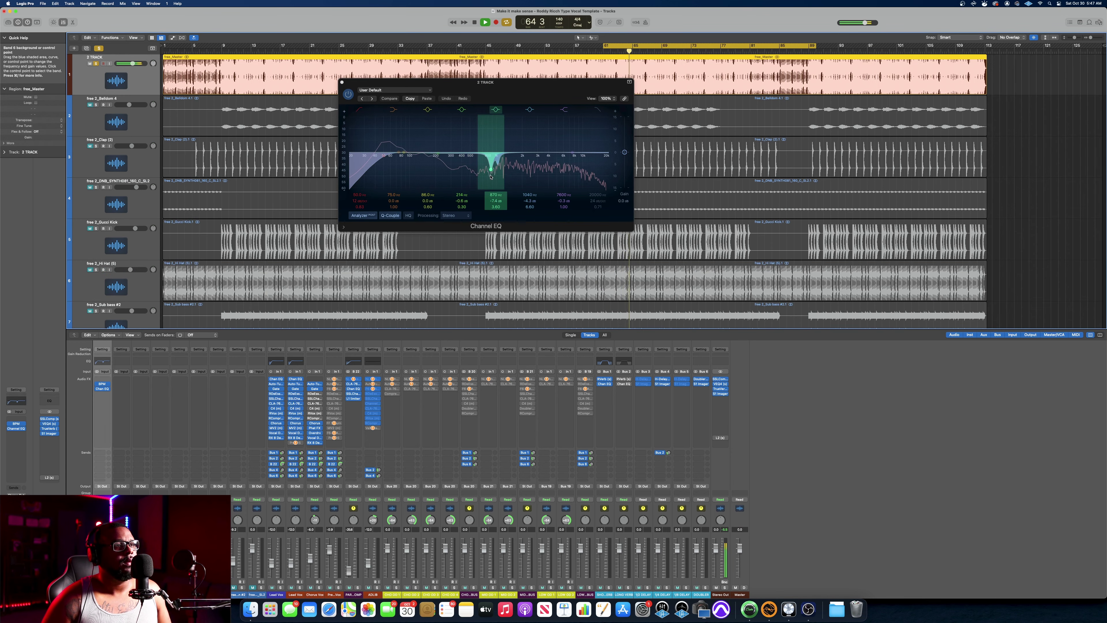
{"action": "key", "text": "space"}
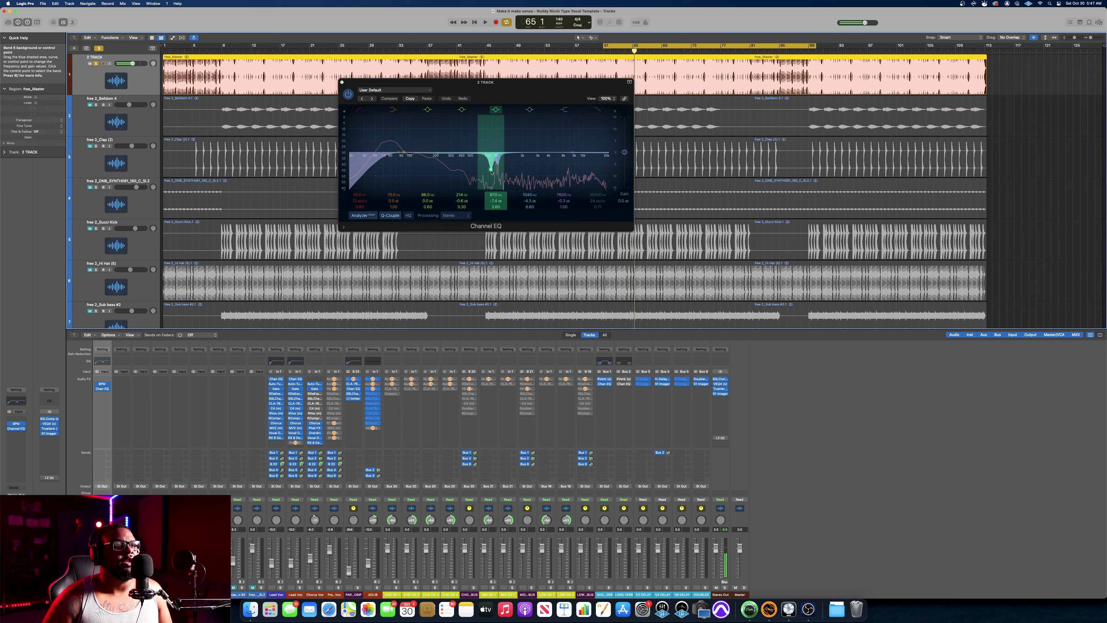
- Turn the 870 Hz cut into a boost of about 14.5 dB, sweeping it during playback to audition the resonant frequency
{"action": "left_click", "coordinate": [491, 172]}
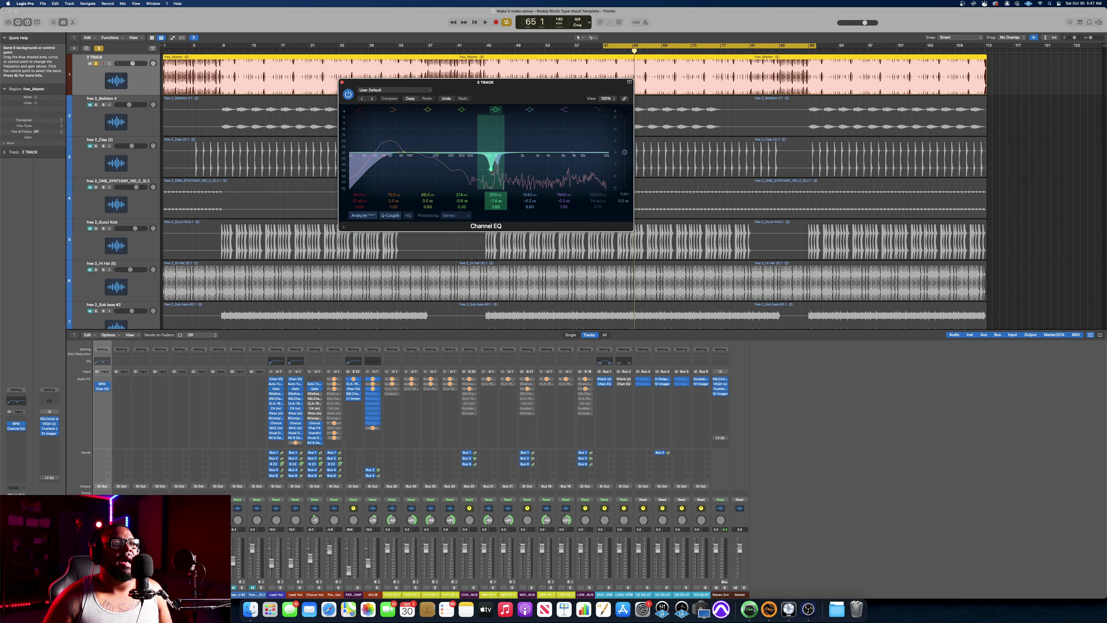
{"action": "left_click_drag", "start_coordinate": [491, 170], "coordinate": [491, 140]}
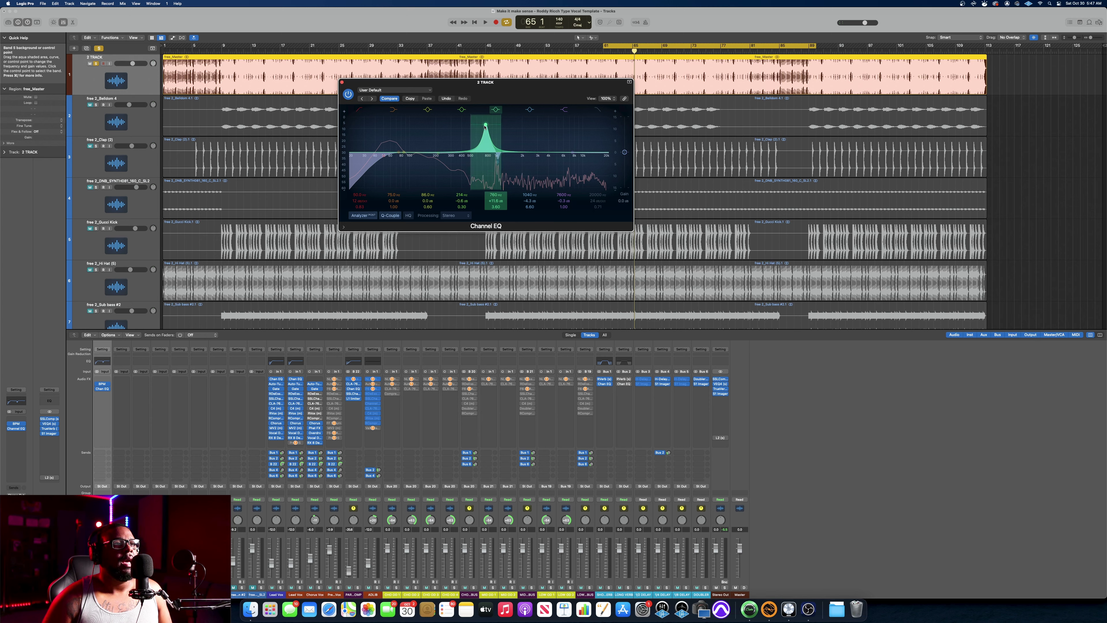
{"action": "key", "text": "space"}
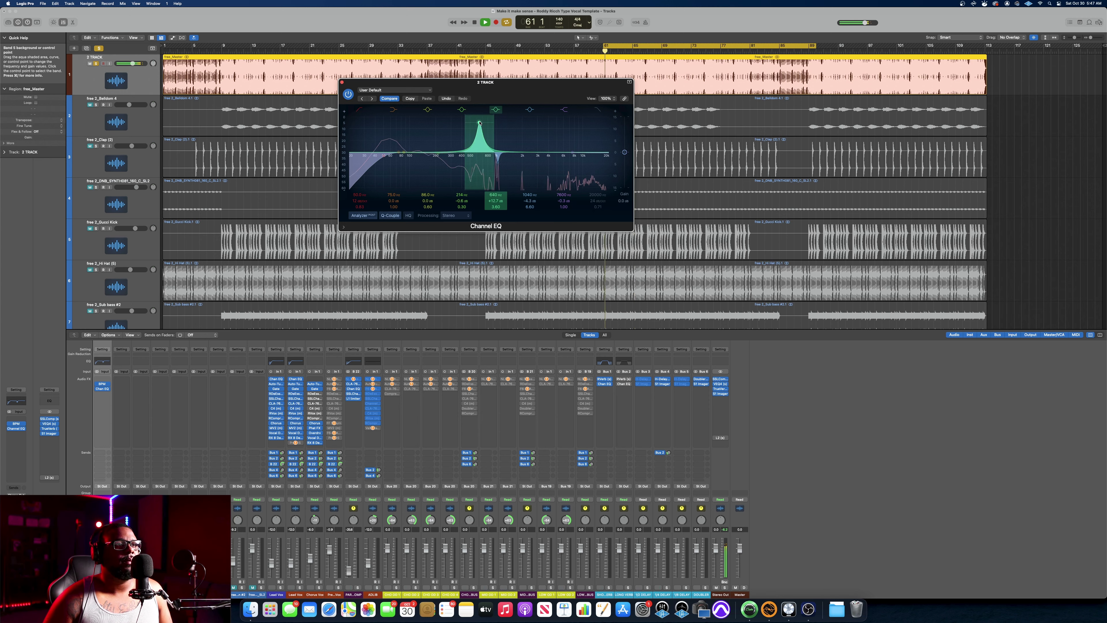
{"action": "left_click_drag", "start_coordinate": [482, 123], "coordinate": [491, 117]}
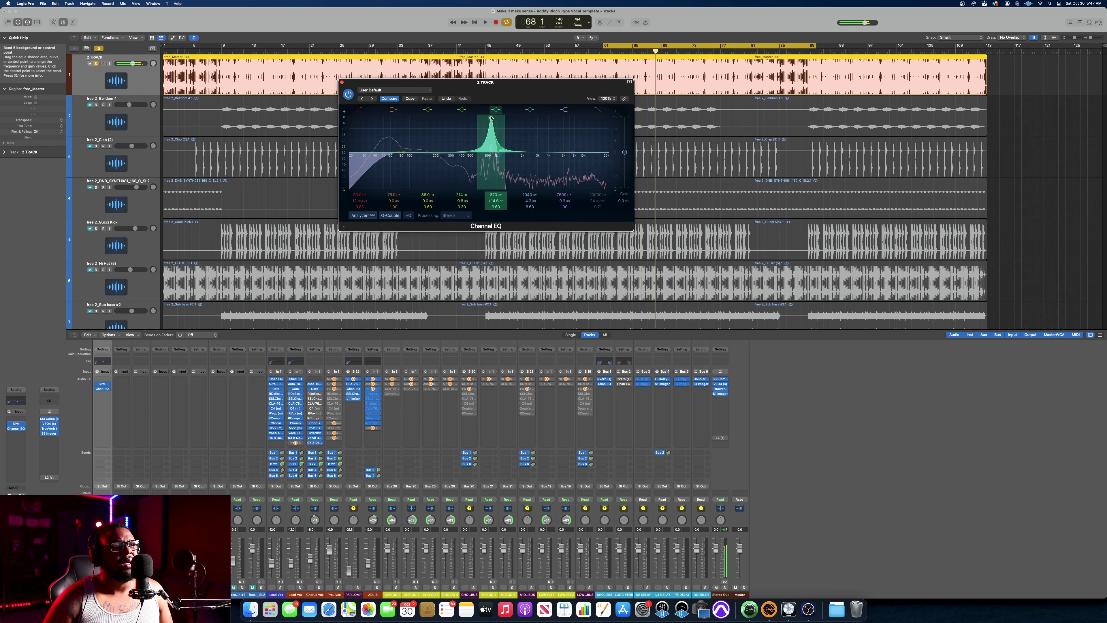
{"action": "key", "text": "space"}
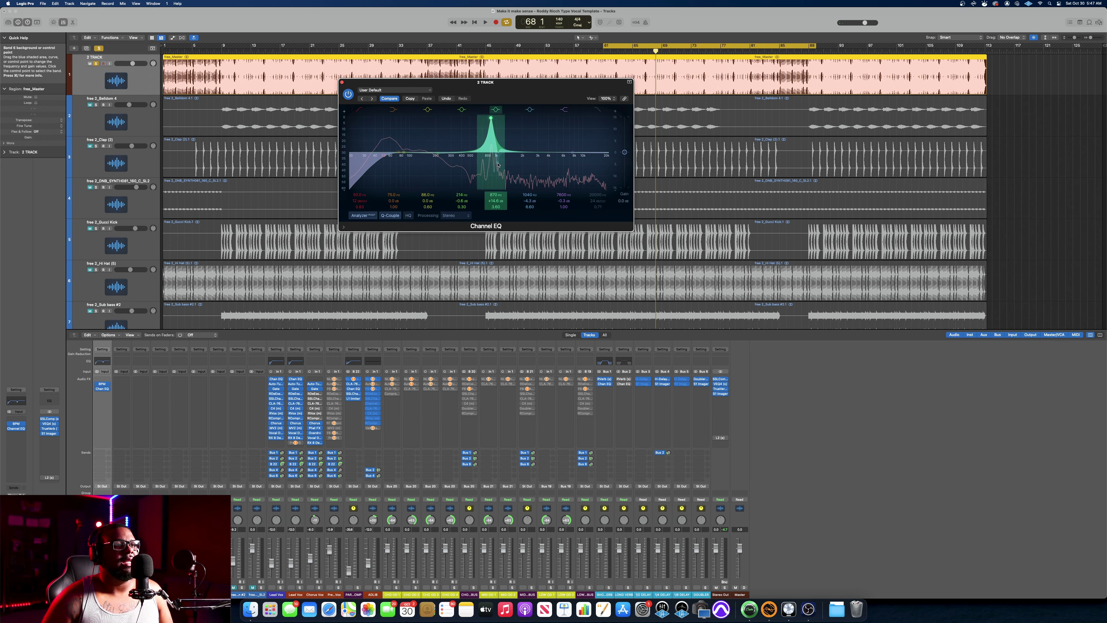
- Boost the EQ band at 1040 Hz to audition it during playback, and pull it back down into a narrow cut
{"action": "left_click_drag", "start_coordinate": [498, 165], "coordinate": [497, 126]}
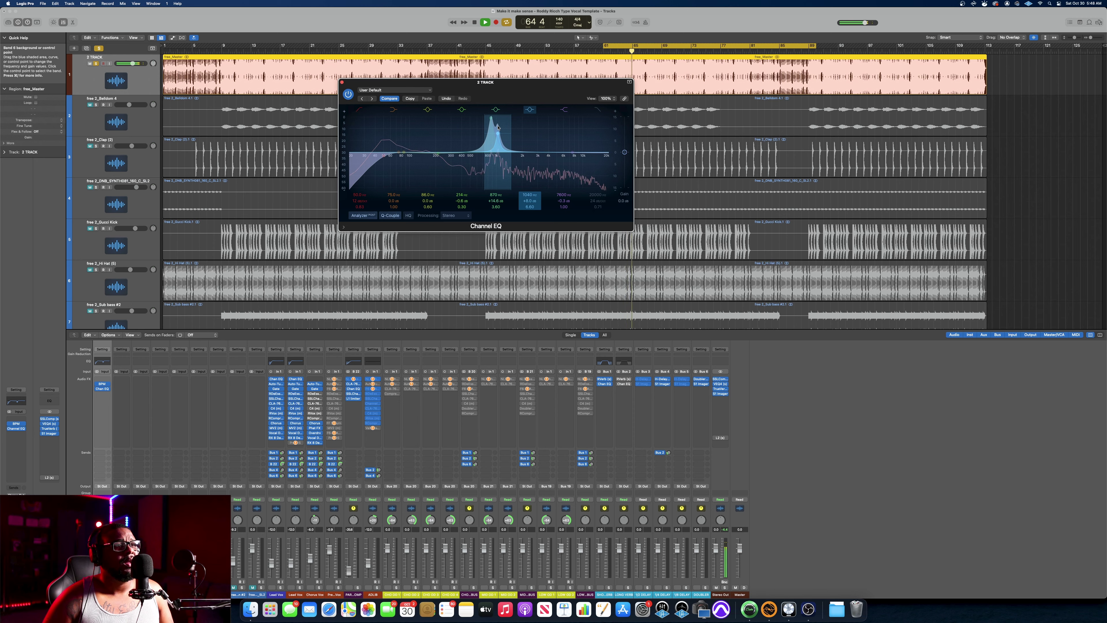
{"action": "key", "text": "space"}
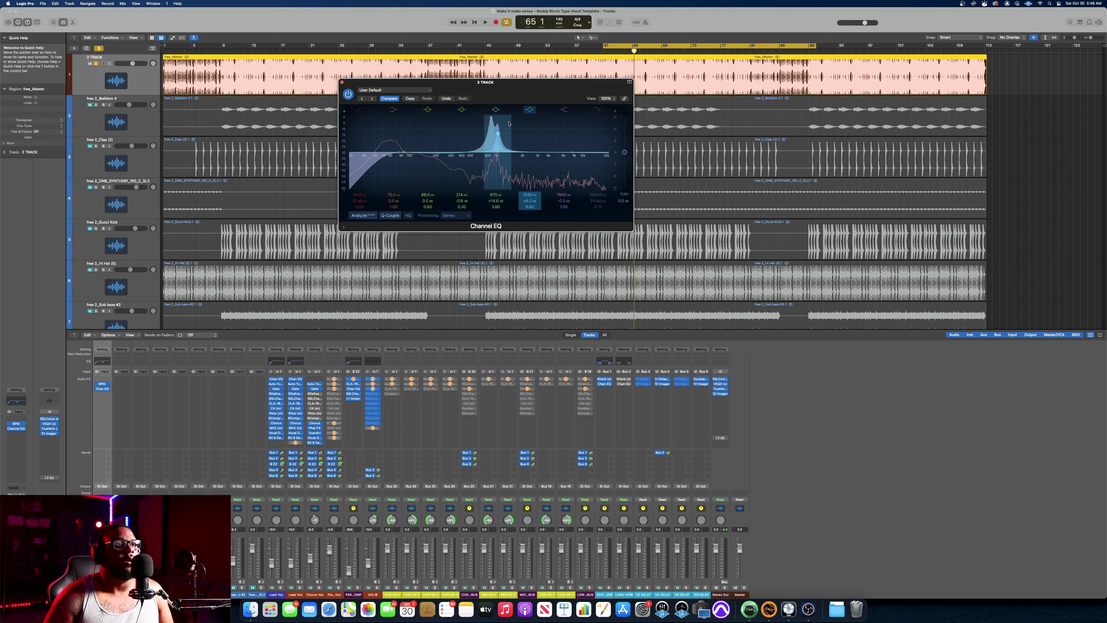
{"action": "left_click_drag", "start_coordinate": [498, 135], "coordinate": [499, 171]}
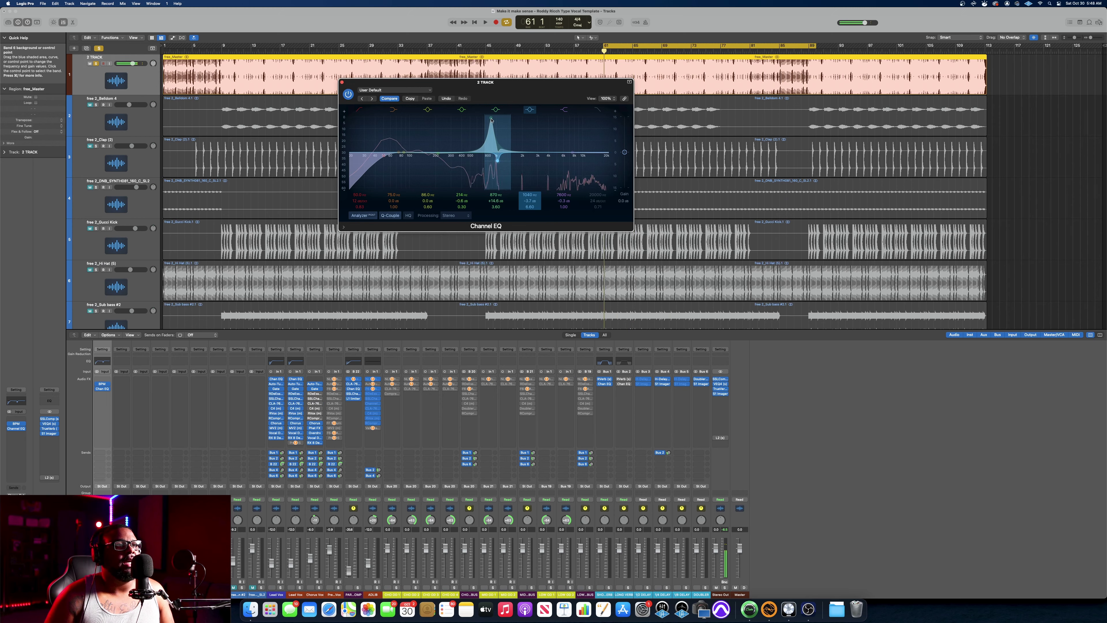
{"action": "mouse_move", "coordinate": [491, 117]}
{"action": "left_mouse_down"}
{"action": "mouse_move", "coordinate": [492, 142]}
{"action": "mouse_move", "coordinate": [491, 126]}
{"action": "left_mouse_up"}
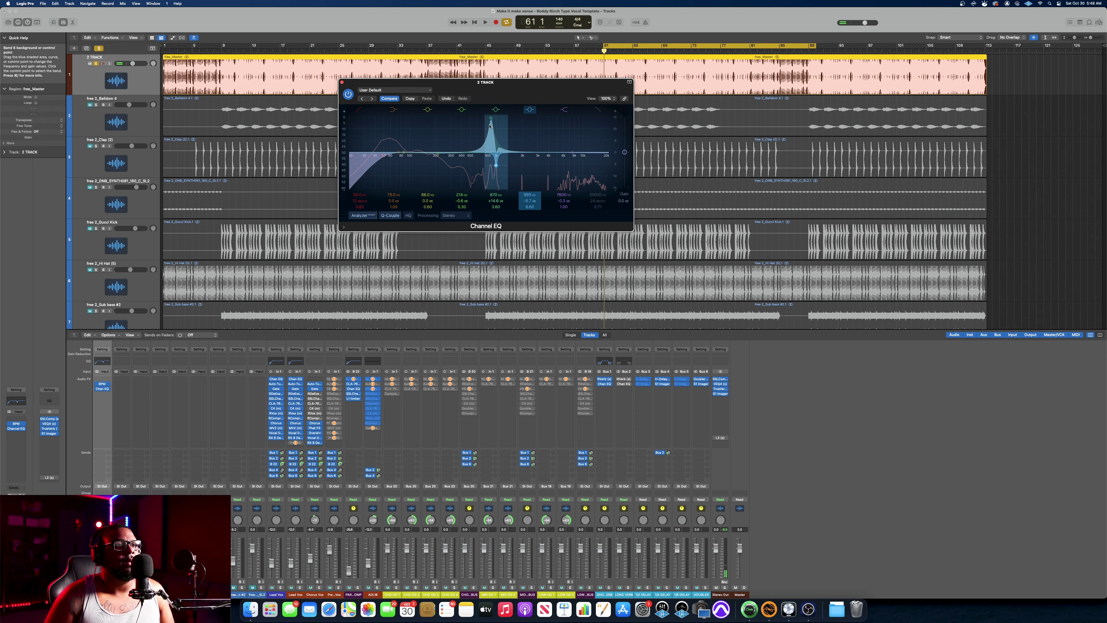
- Bring the boosted 870 Hz band down into a narrow cut at about 830 Hz, fine-tuning it during playback
{"action": "left_click", "coordinate": [495, 110]}
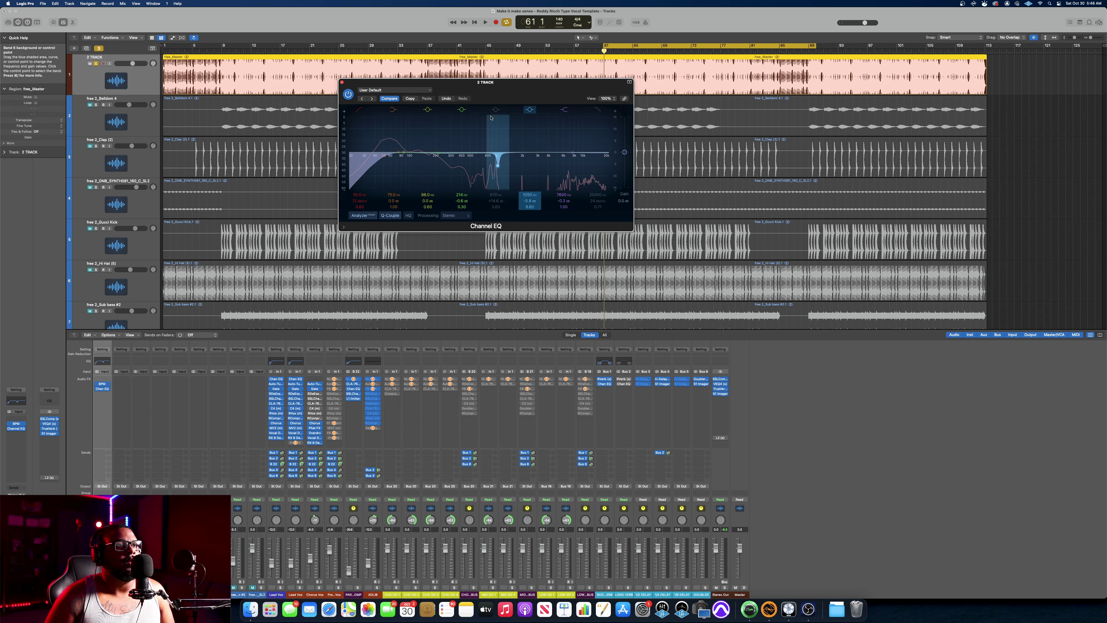
{"action": "left_click", "coordinate": [495, 110]}
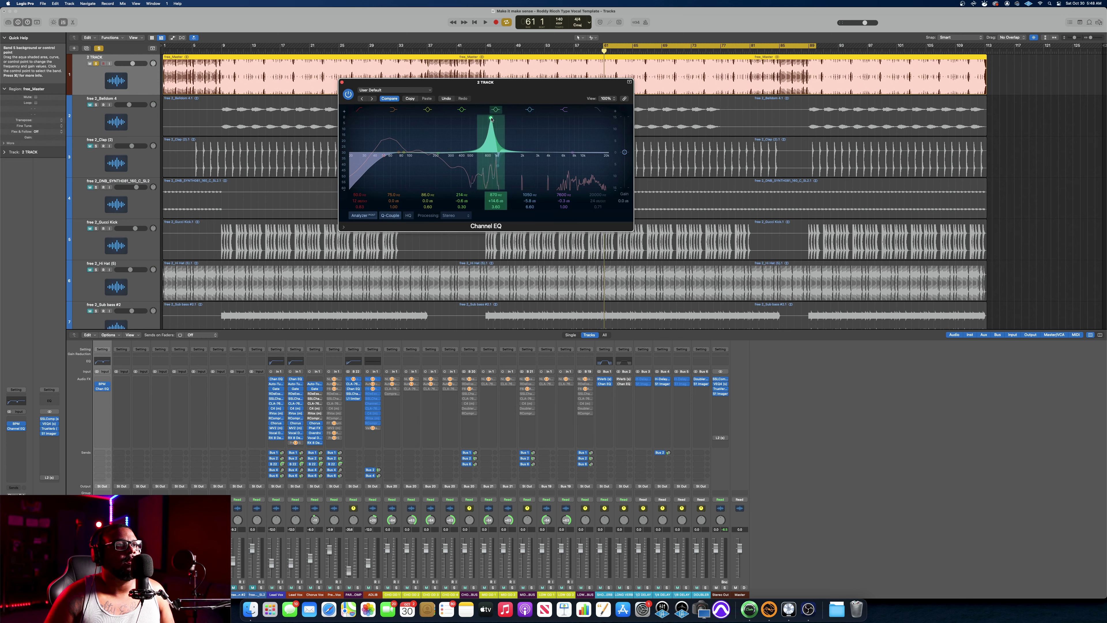
{"action": "left_click_drag", "start_coordinate": [493, 118], "coordinate": [490, 175]}
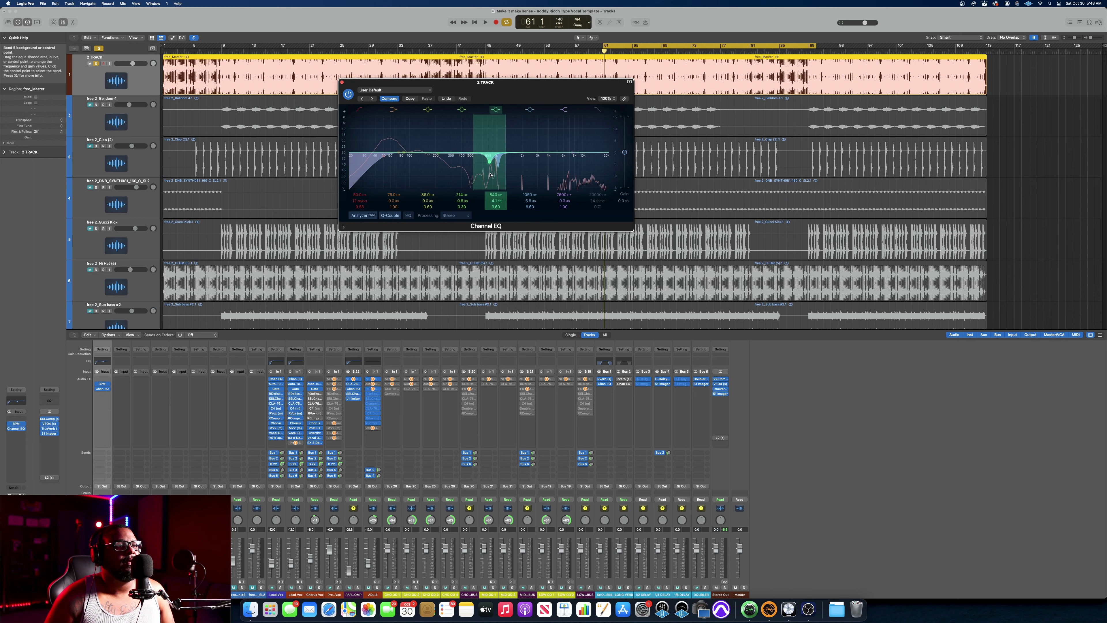
{"action": "left_click_drag", "start_coordinate": [490, 176], "coordinate": [490, 178]}
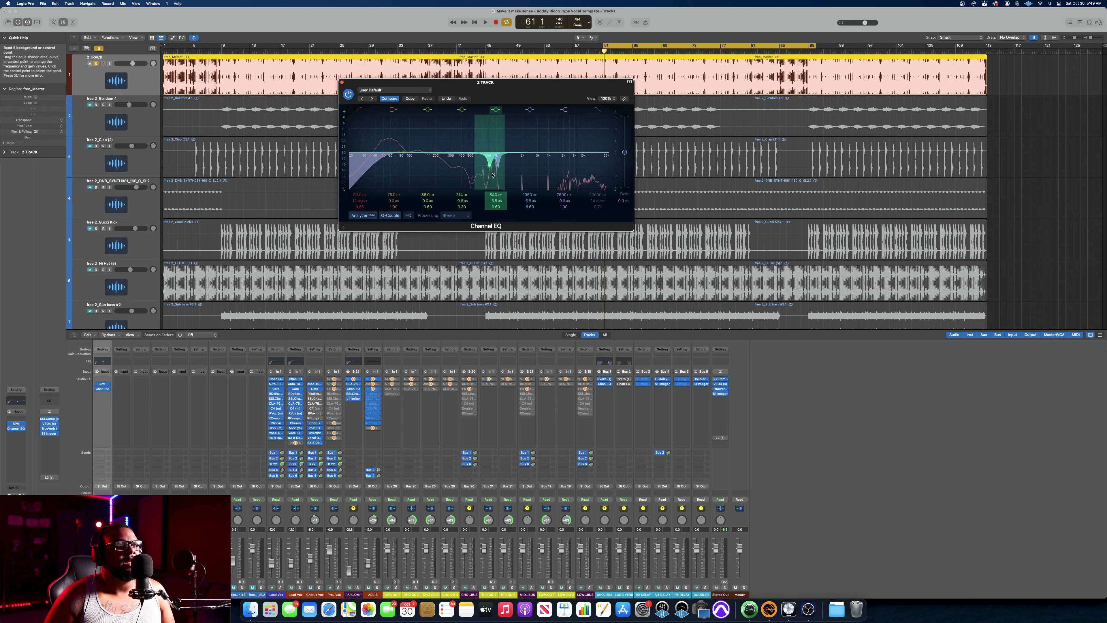
{"action": "key", "text": "space"}
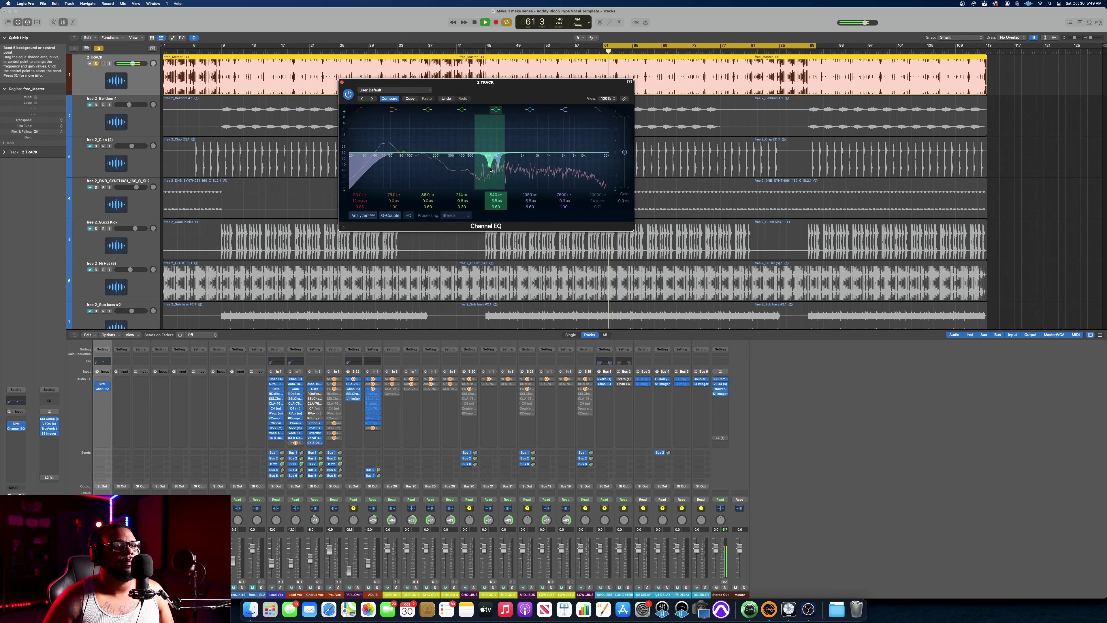
{"action": "left_click_drag", "start_coordinate": [490, 169], "coordinate": [495, 172]}
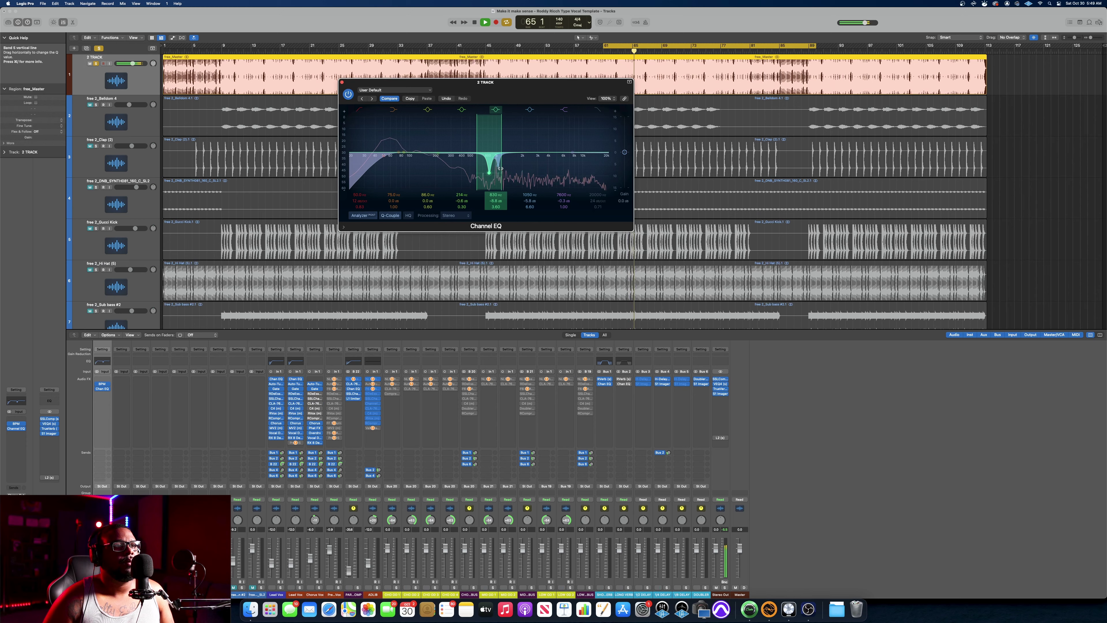
{"action": "key", "text": "space"}
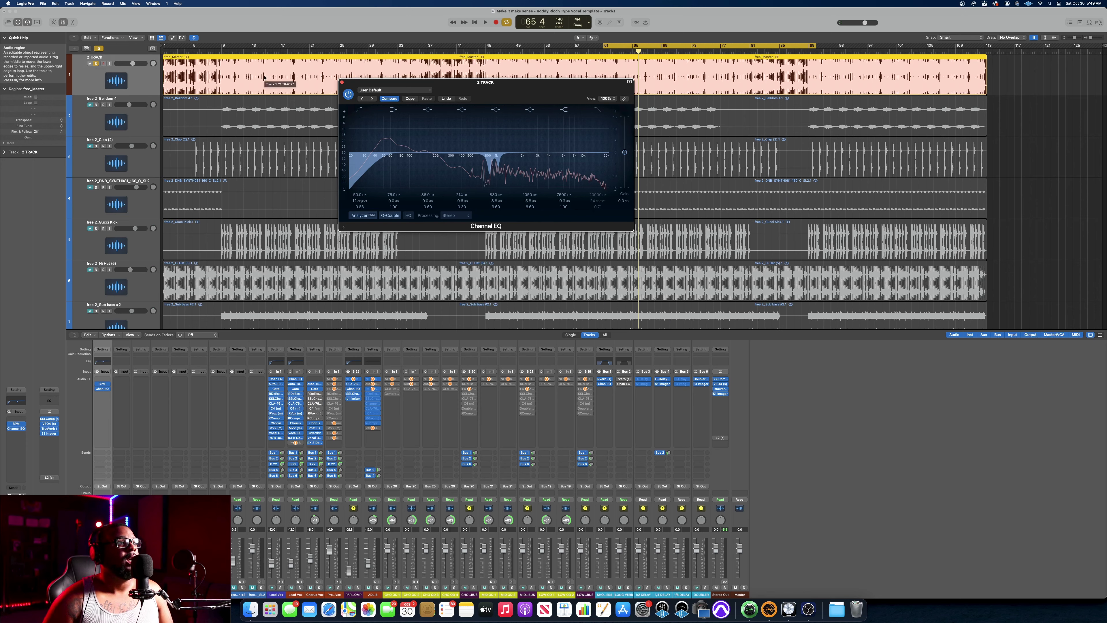
- Unsolo the 2 TRACK and mute it
{"action": "left_click", "coordinate": [96, 63]}
{"action": "scroll", "coordinate": [107, 109], "scroll_direction": "down", "scroll_amount": 1}
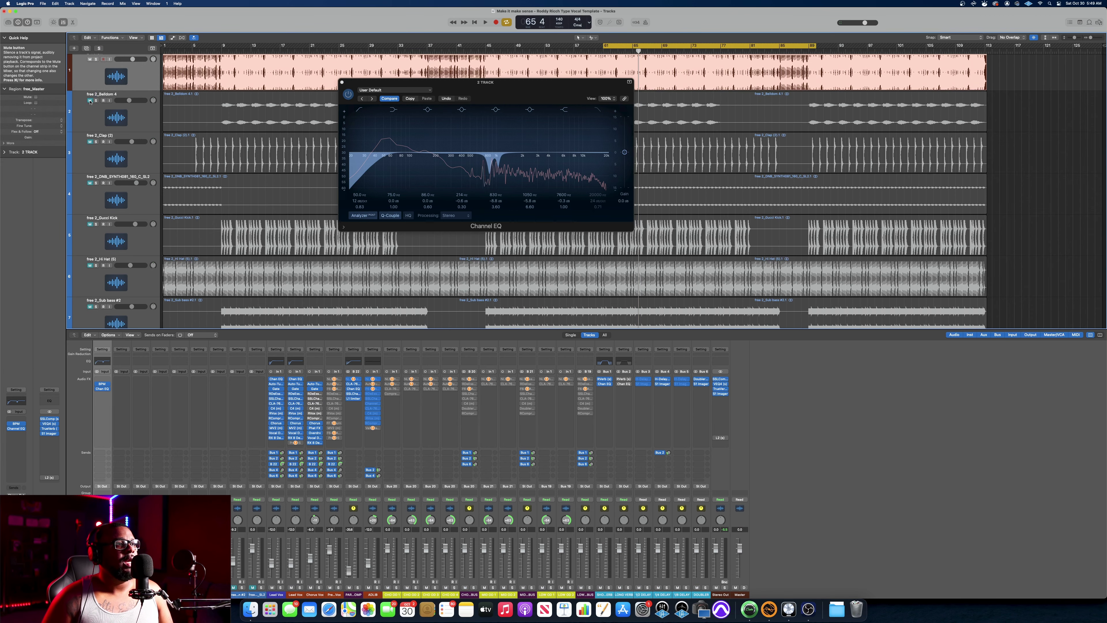
{"action": "left_click", "coordinate": [89, 60]}
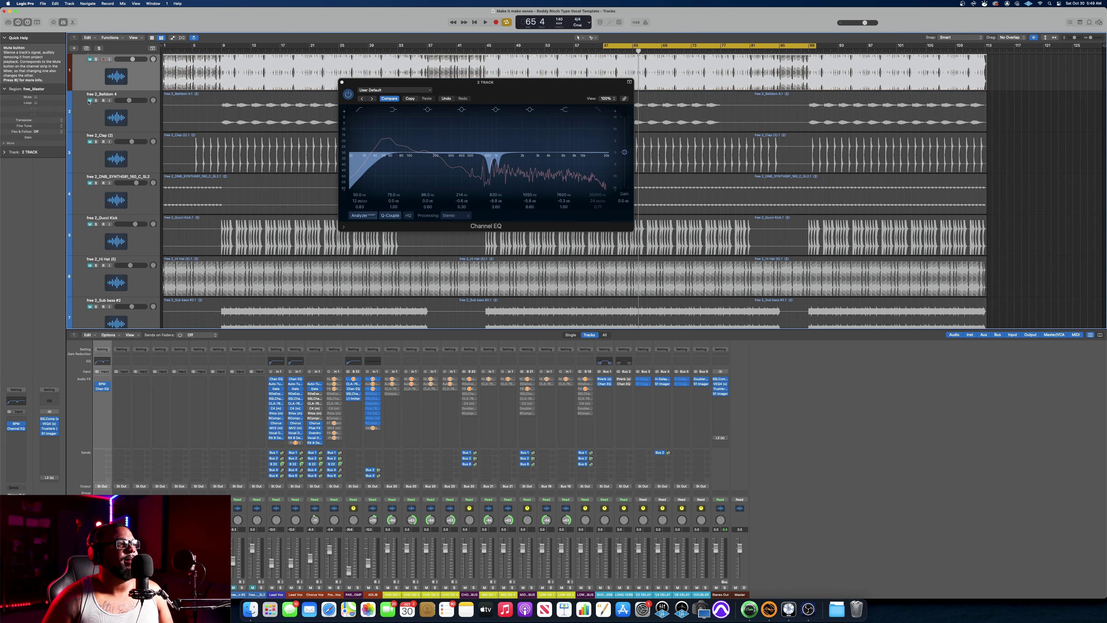
- Unmute the Balafon, Clap, DNB Synth, Gucci Kick, Hi Hat, Sub bass and Tibetan stem tracks
{"action": "left_click", "coordinate": [92, 128]}
{"action": "left_click", "coordinate": [92, 144], "text": "shift"}
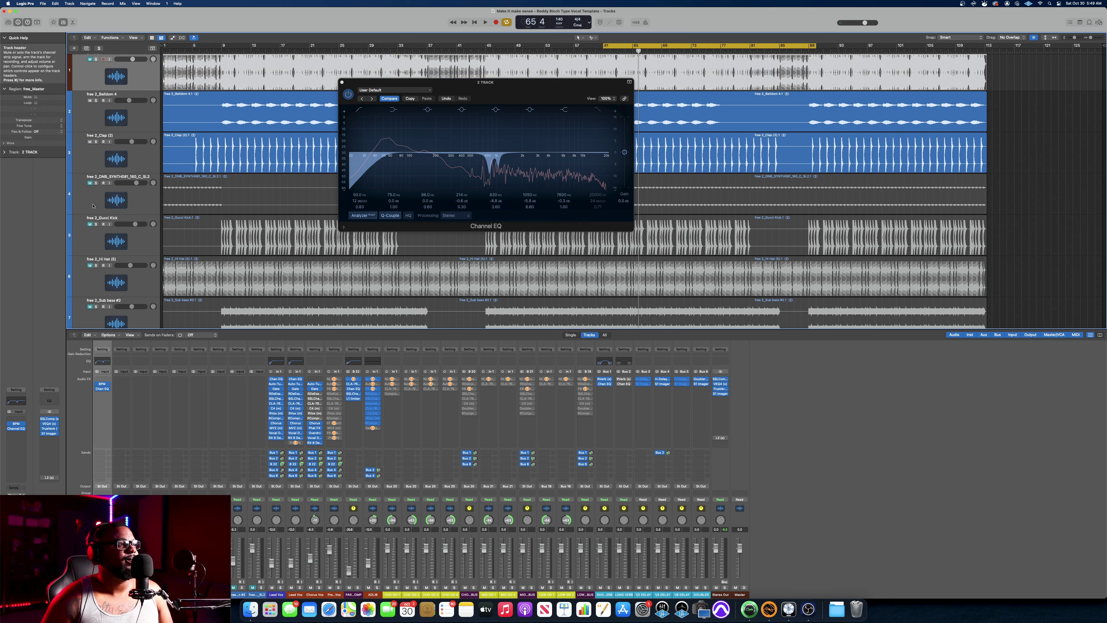
{"action": "left_click", "coordinate": [93, 190], "text": "shift"}
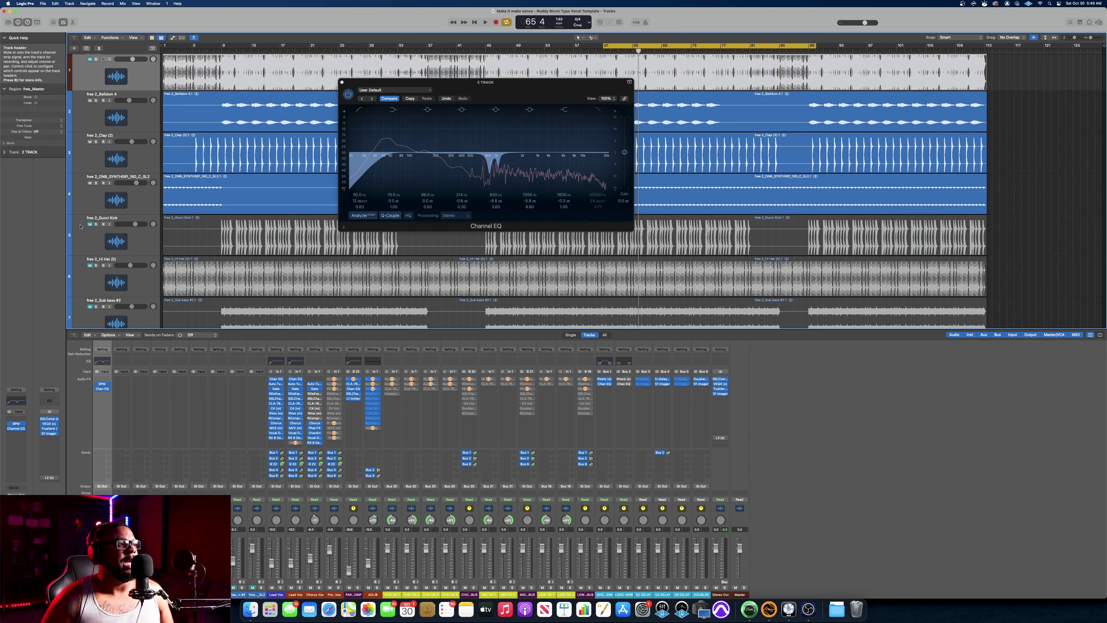
{"action": "left_click", "coordinate": [91, 238], "text": "shift"}
{"action": "left_click", "coordinate": [91, 264], "text": "shift"}
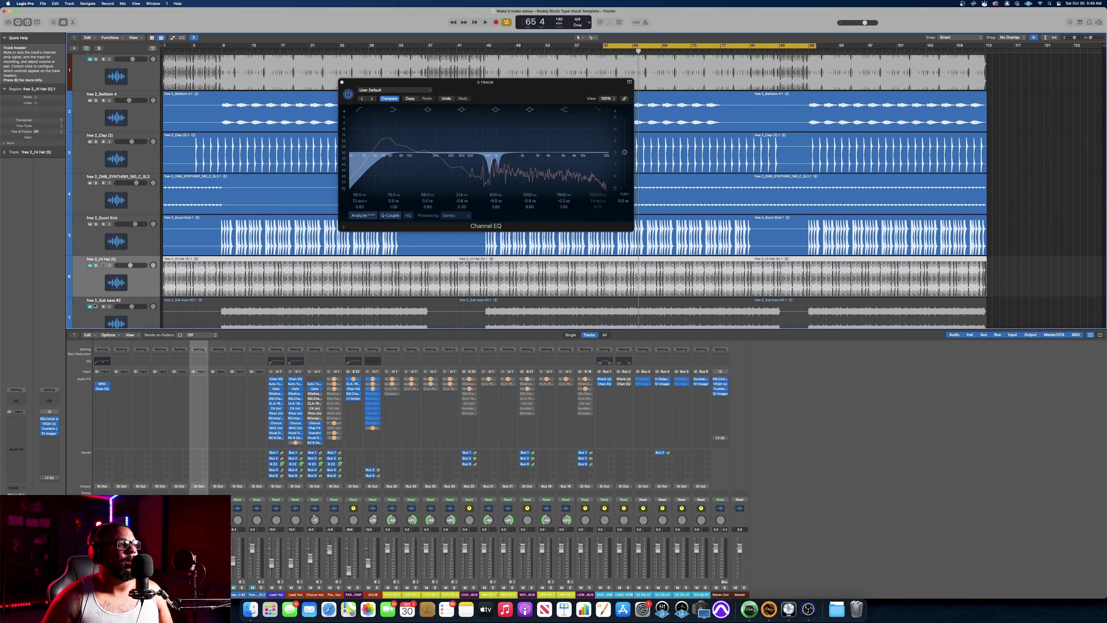
{"action": "left_click", "coordinate": [89, 265]}
{"action": "scroll", "coordinate": [91, 279], "scroll_direction": "down", "scroll_amount": 3}
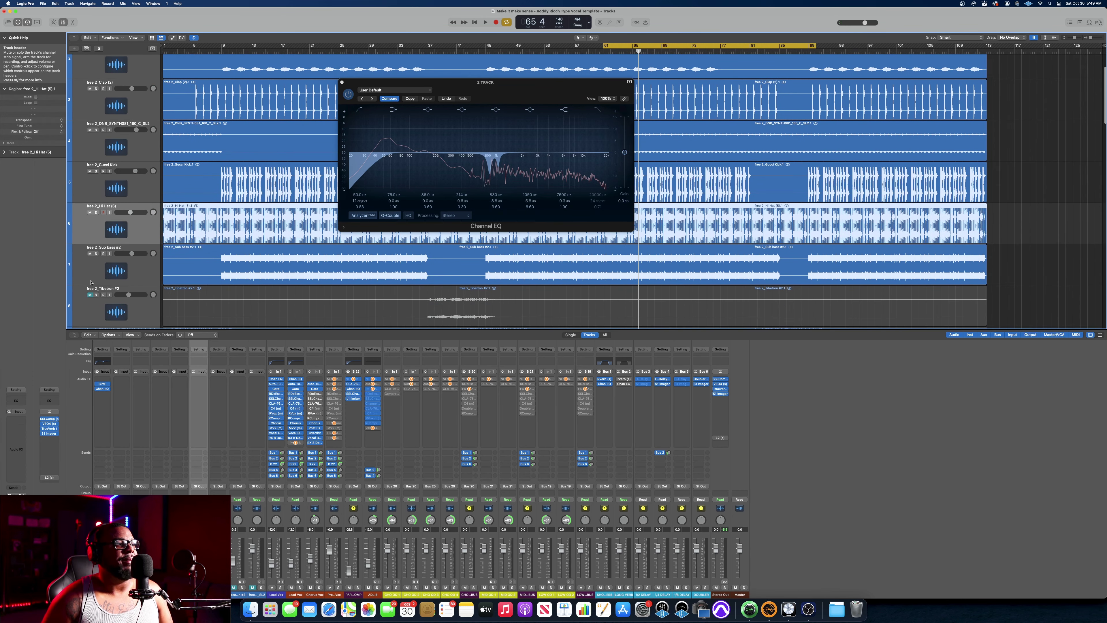
{"action": "left_click", "coordinate": [90, 295]}
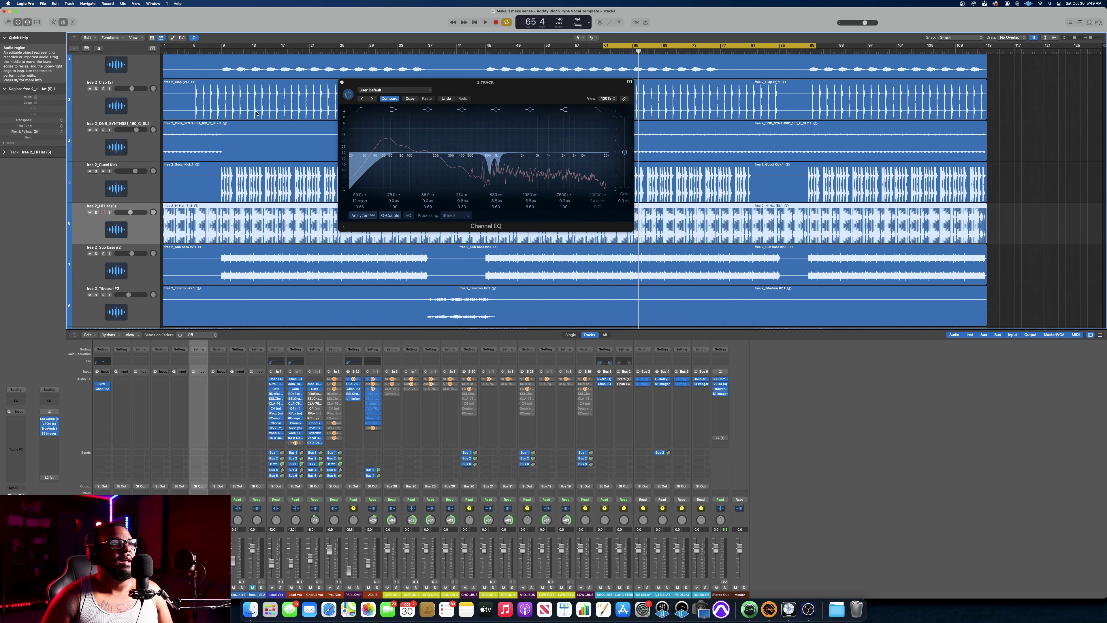
- Copy the 2 TRACK's Channel EQ onto the Balafon track, and play that track soloed
{"action": "left_click", "coordinate": [341, 82]}
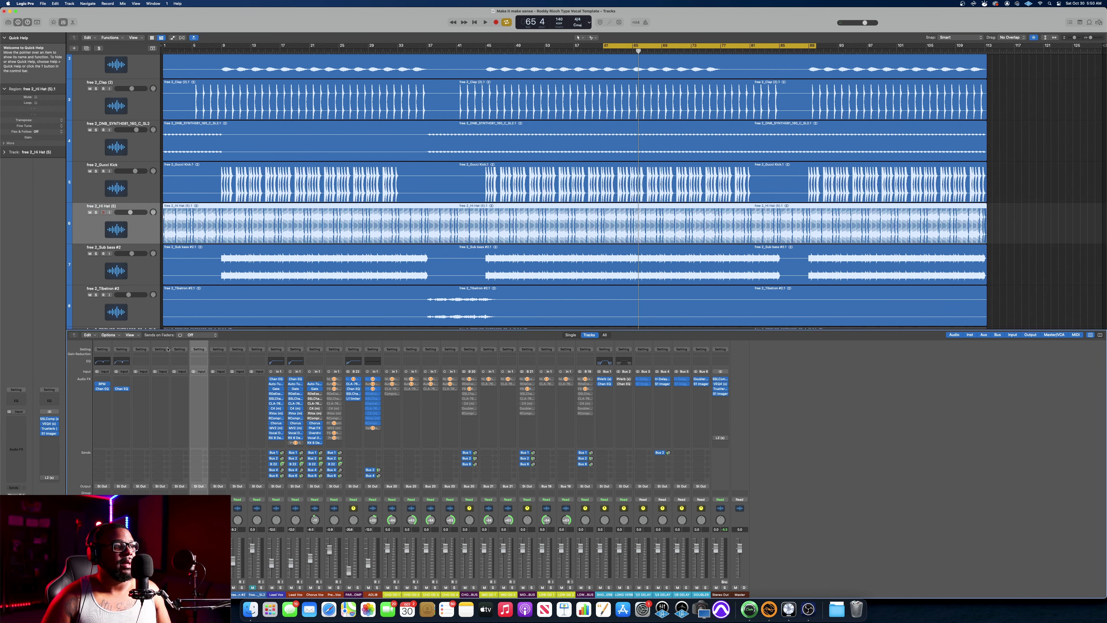
{"action": "scroll", "coordinate": [320, 262], "scroll_direction": "up", "scroll_amount": 3}
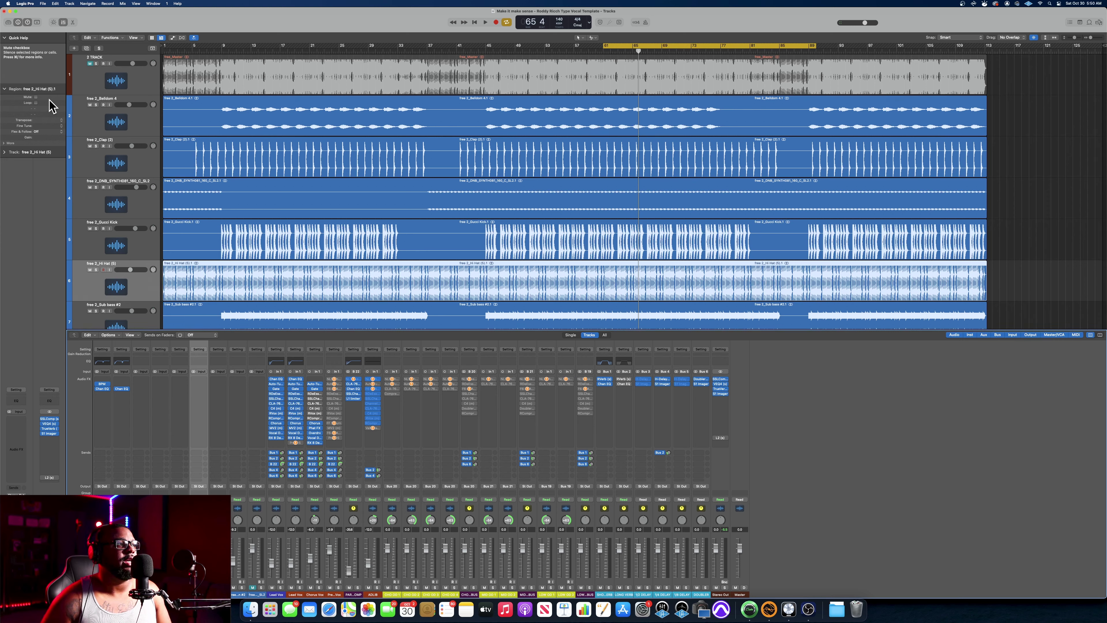
{"action": "key", "text": "space"}
{"action": "left_click", "coordinate": [96, 105]}
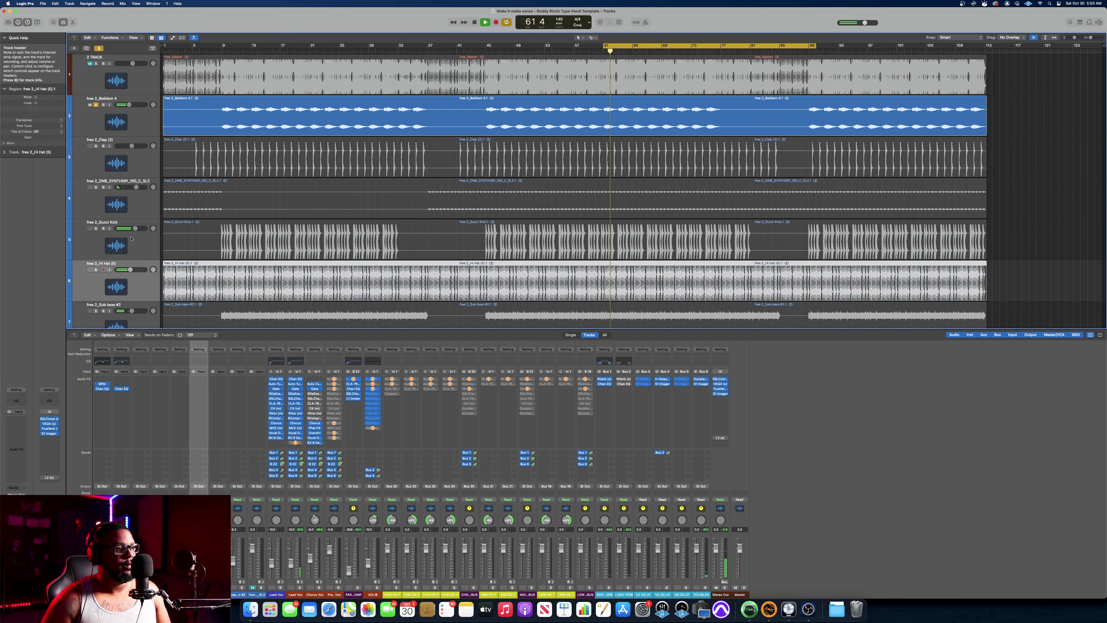
- Examine the copied Channel EQ on the Balafon against its playback signal, toggling the high-cut band on and off
{"action": "left_click", "coordinate": [122, 389]}
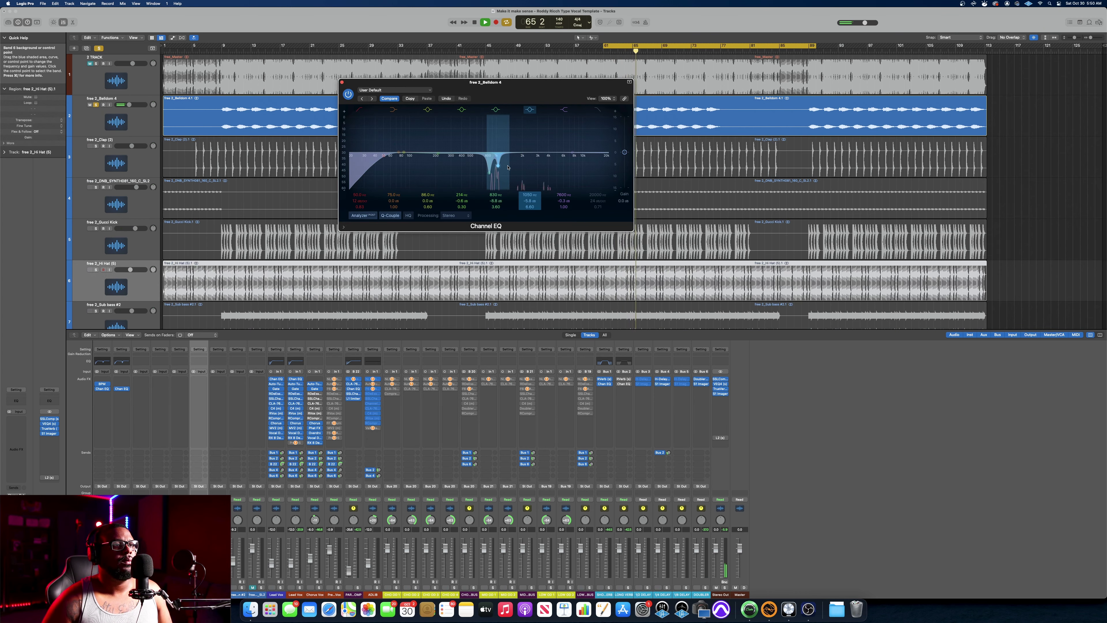
{"action": "key", "text": "space"}
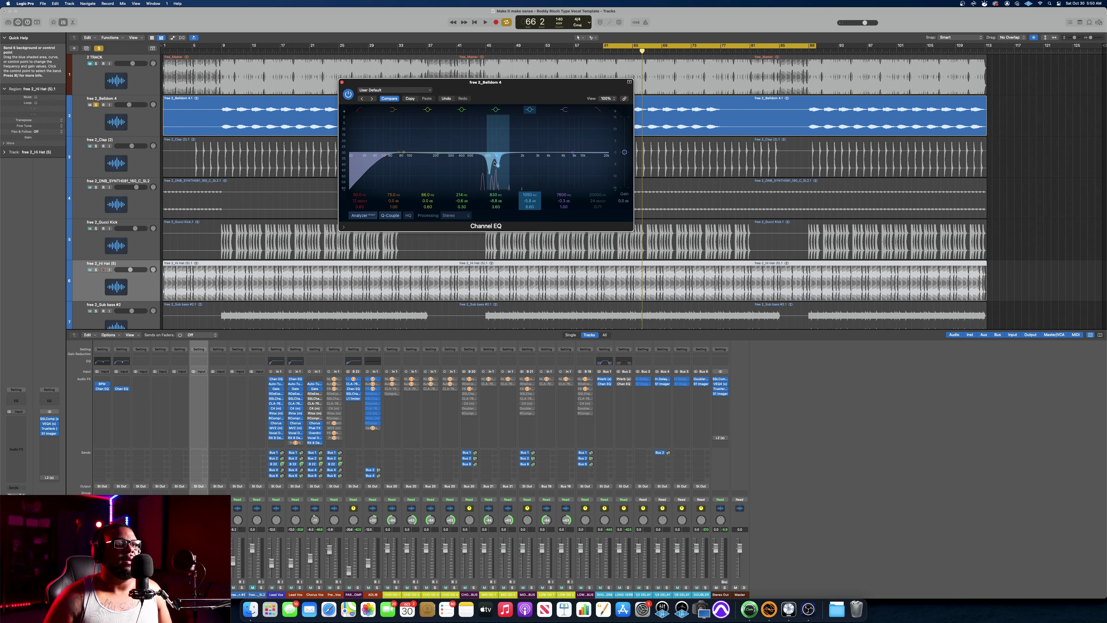
{"action": "left_click", "coordinate": [597, 113]}
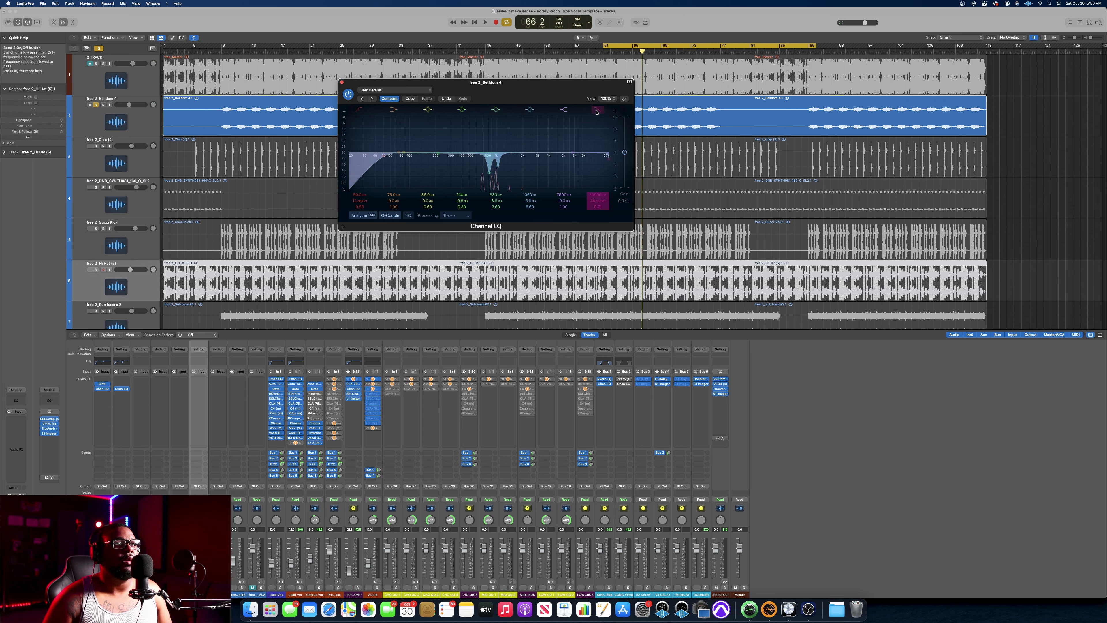
{"action": "left_click", "coordinate": [597, 112]}
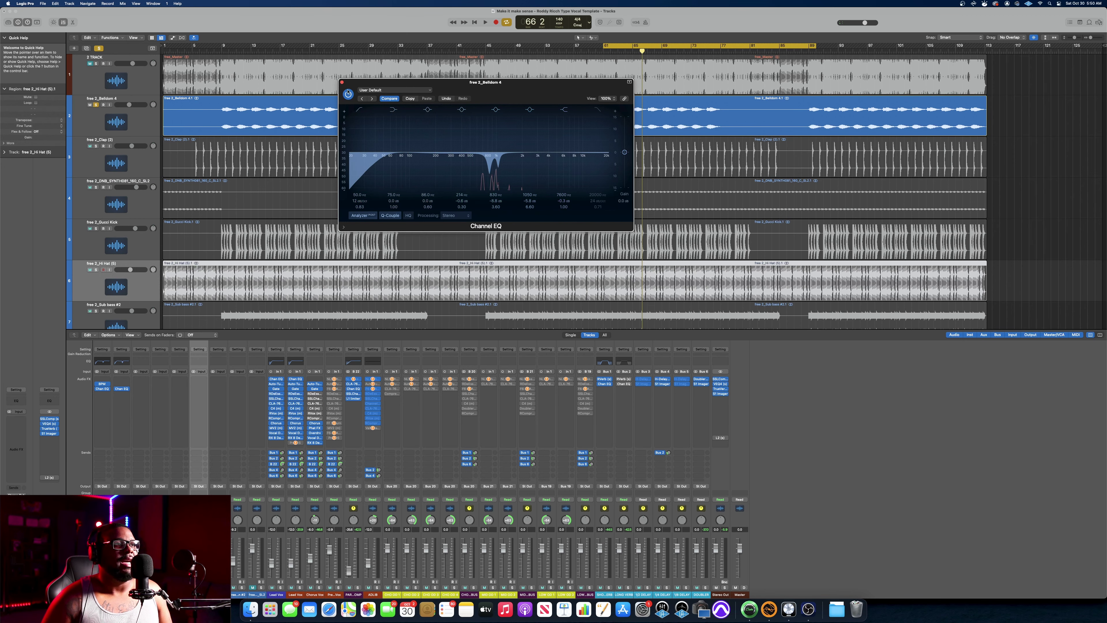
- Hide the Channel EQ window and unsolo the Balafon during playback to hear it with the other tracks
{"action": "key", "text": "v"}
{"action": "key", "text": "space"}
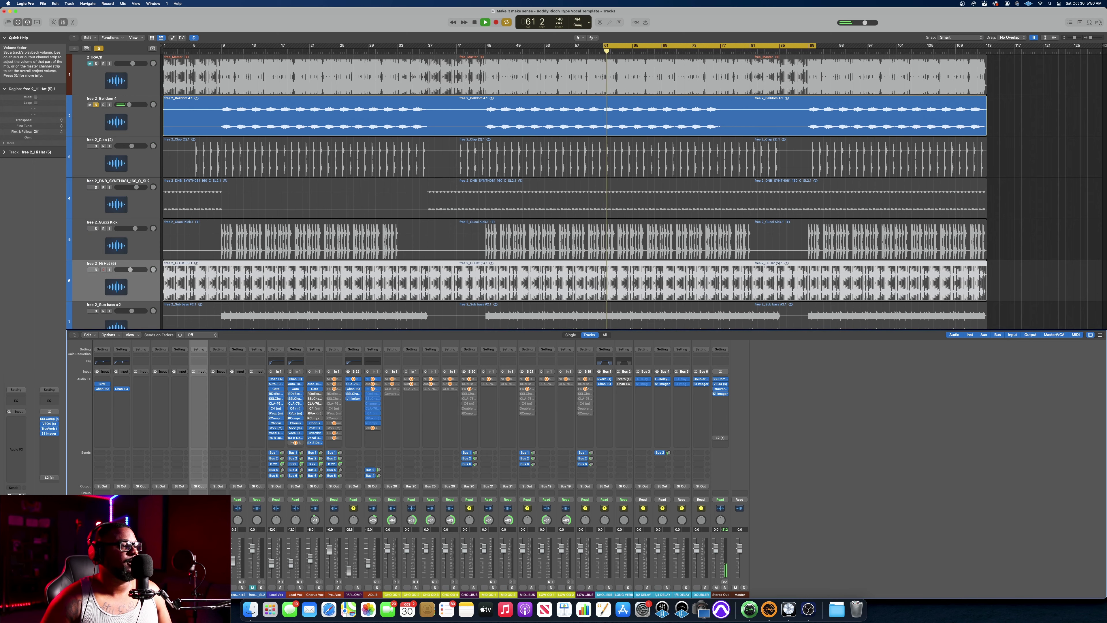
{"action": "key", "text": "s"}
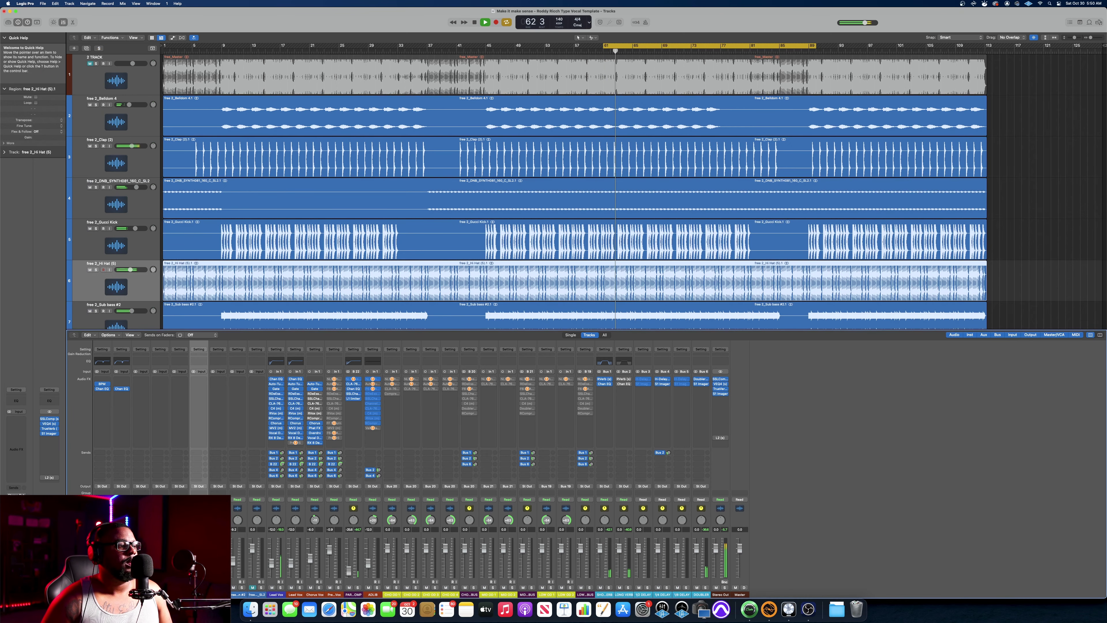
{"action": "key", "text": "space"}
- Play the full mix while looking over the separate stem tracks, and select the Balafon track
{"action": "scroll", "coordinate": [635, 197], "scroll_direction": "down", "scroll_amount": 5}
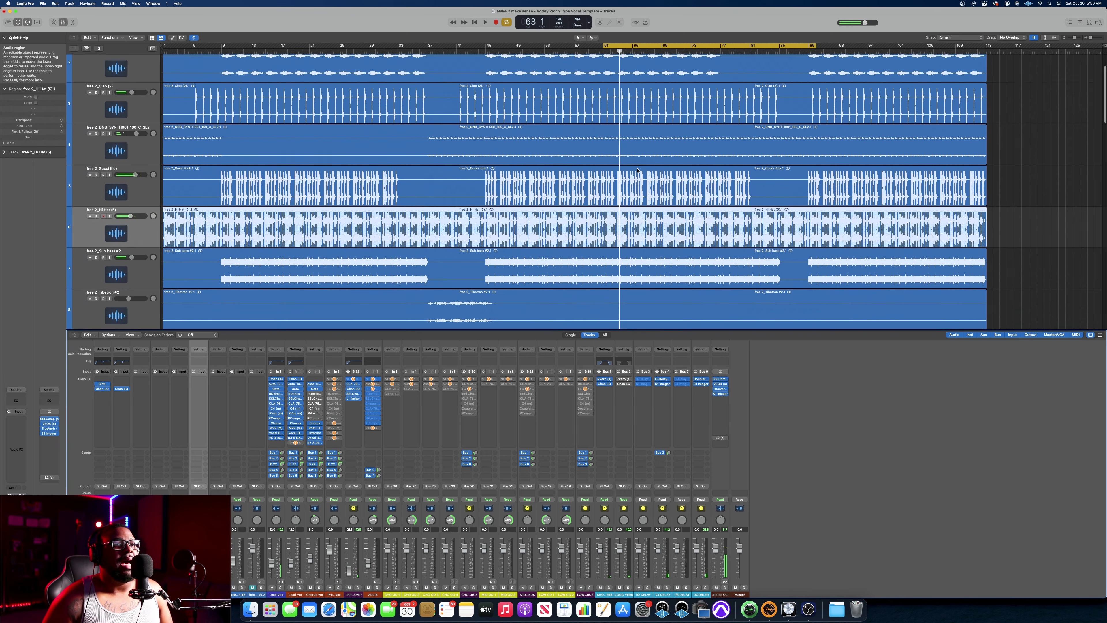
{"action": "scroll", "coordinate": [638, 175], "scroll_direction": "up", "scroll_amount": 5}
{"action": "scroll", "coordinate": [638, 170], "scroll_direction": "down", "scroll_amount": 5}
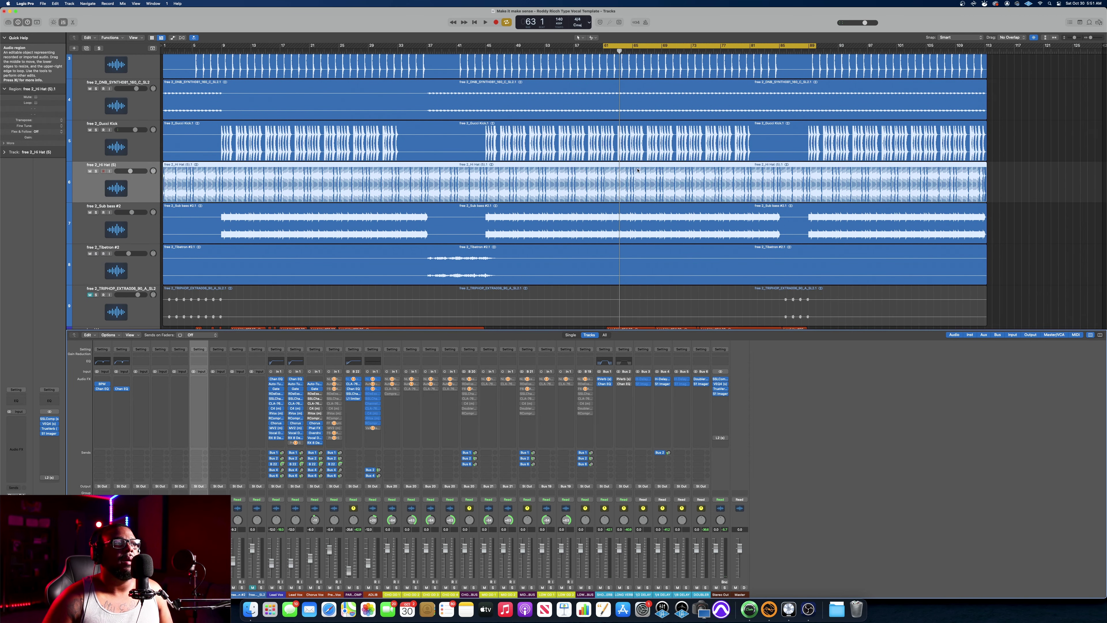
{"action": "scroll", "coordinate": [636, 154], "scroll_direction": "up", "scroll_amount": 2}
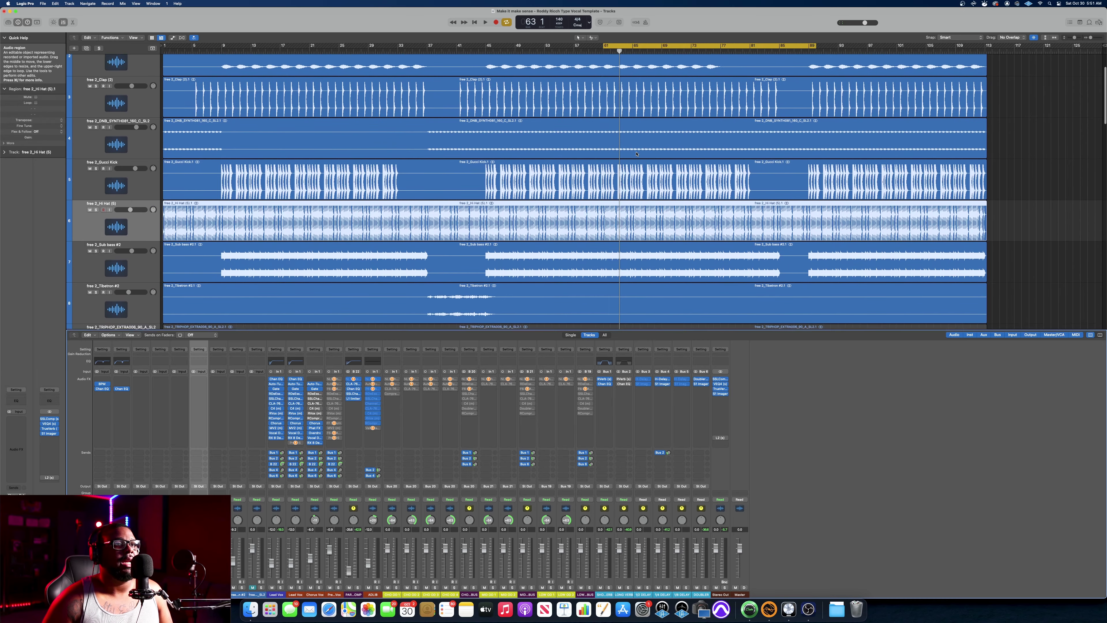
{"action": "key", "text": "space"}
{"action": "scroll", "coordinate": [636, 154], "scroll_direction": "up", "scroll_amount": 3}
{"action": "scroll", "coordinate": [636, 154], "scroll_direction": "down", "scroll_amount": 2}
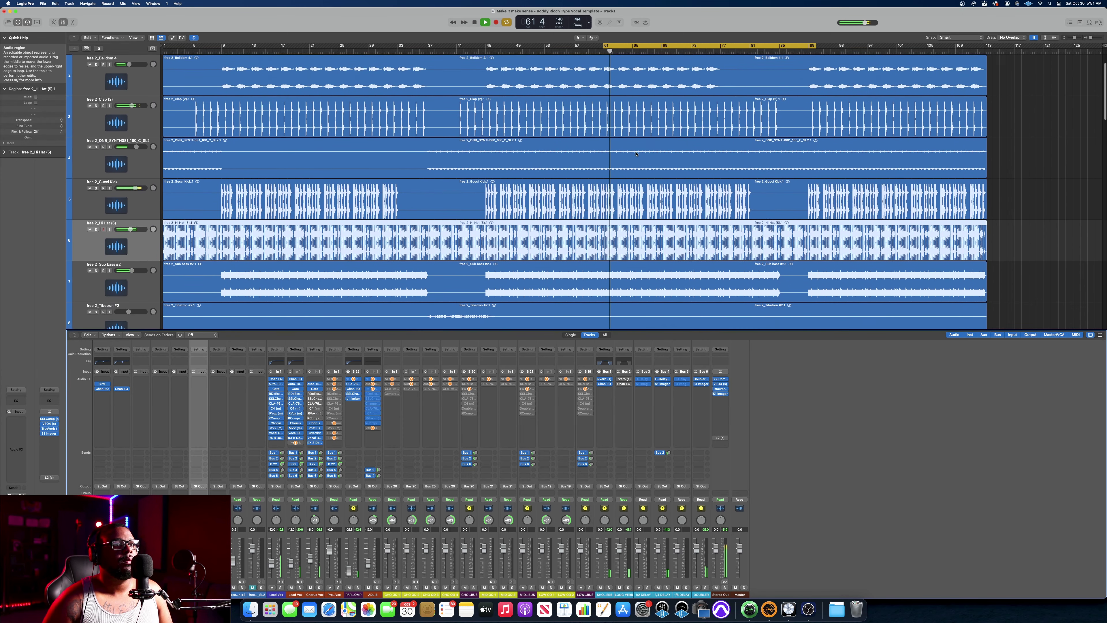
{"action": "scroll", "coordinate": [653, 161], "scroll_direction": "down", "scroll_amount": 2}
{"action": "scroll", "coordinate": [675, 170], "scroll_direction": "up", "scroll_amount": 4}
{"action": "scroll", "coordinate": [698, 176], "scroll_direction": "down", "scroll_amount": 3}
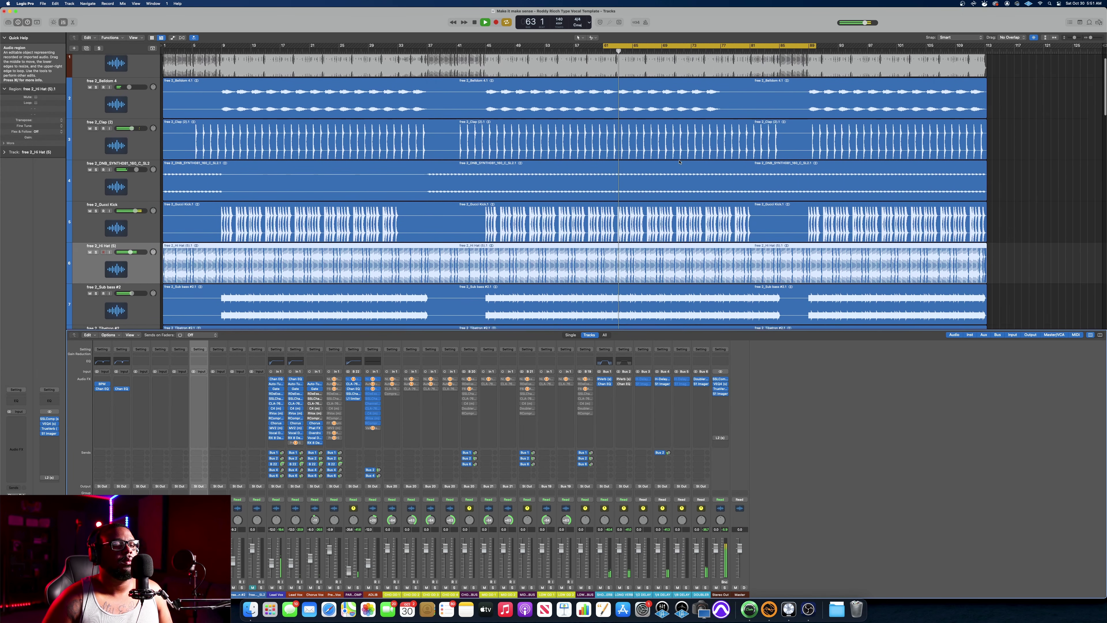
{"action": "scroll", "coordinate": [678, 161], "scroll_direction": "up", "scroll_amount": 4}
{"action": "scroll", "coordinate": [679, 161], "scroll_direction": "down", "scroll_amount": 2}
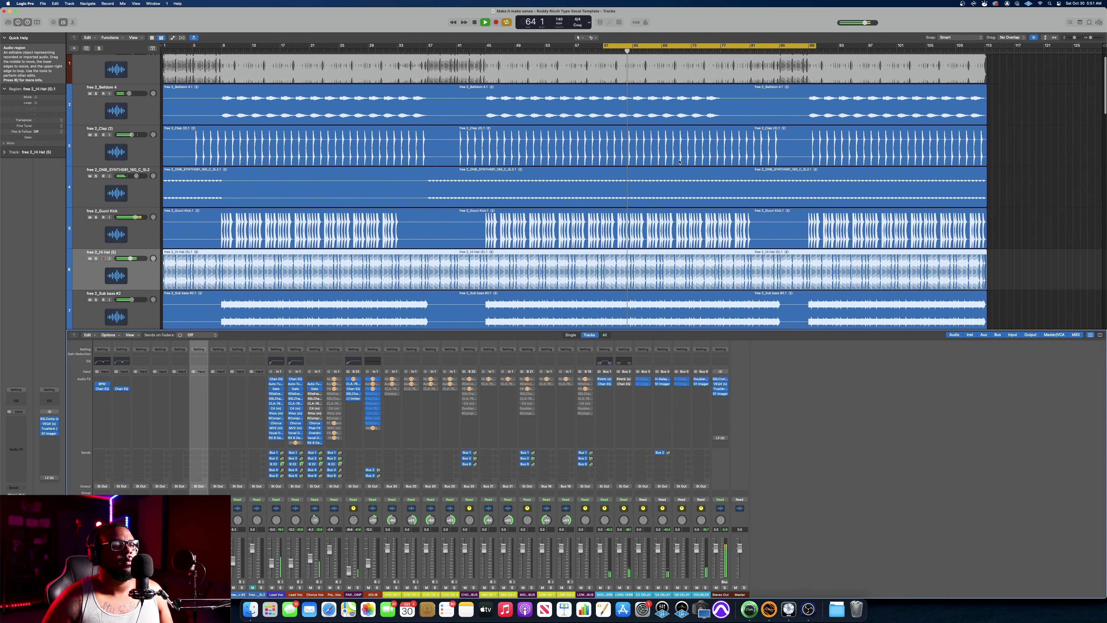
{"action": "left_click", "coordinate": [84, 99]}
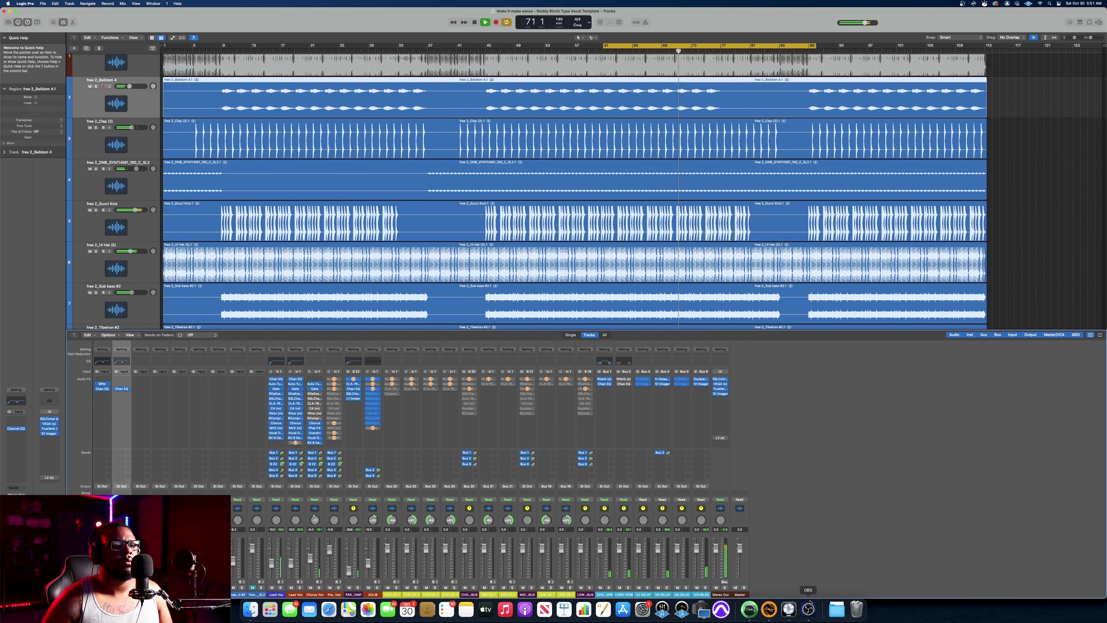
- Check the recording in OBS, and return to Logic Pro to look over the lower stem tracks and stop playback
{"action": "left_click", "coordinate": [808, 609]}
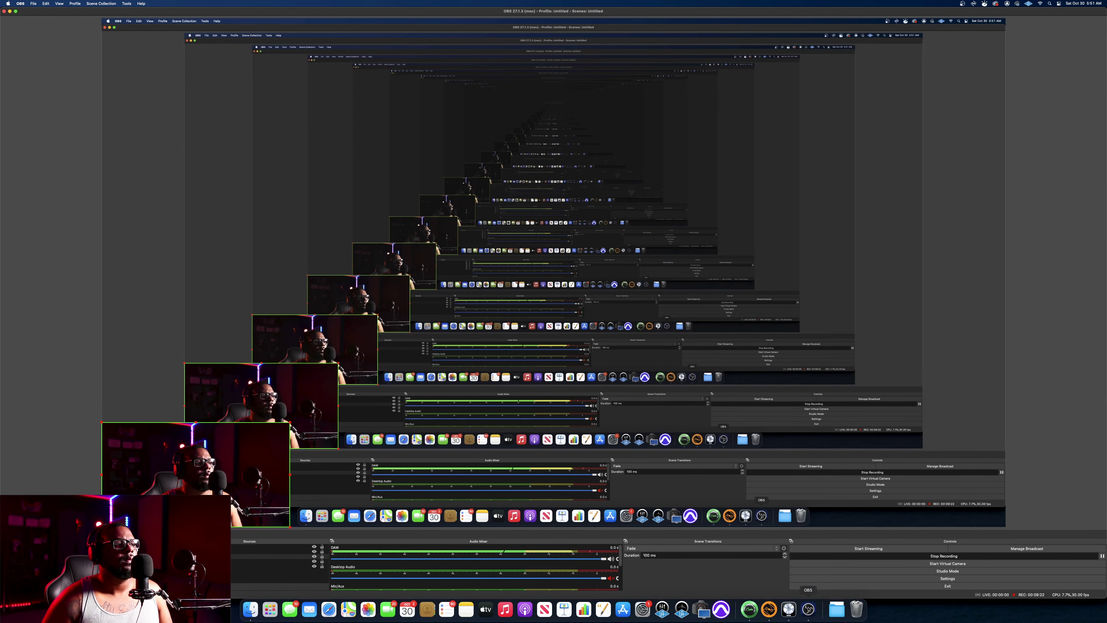
{"action": "left_click", "coordinate": [788, 609]}
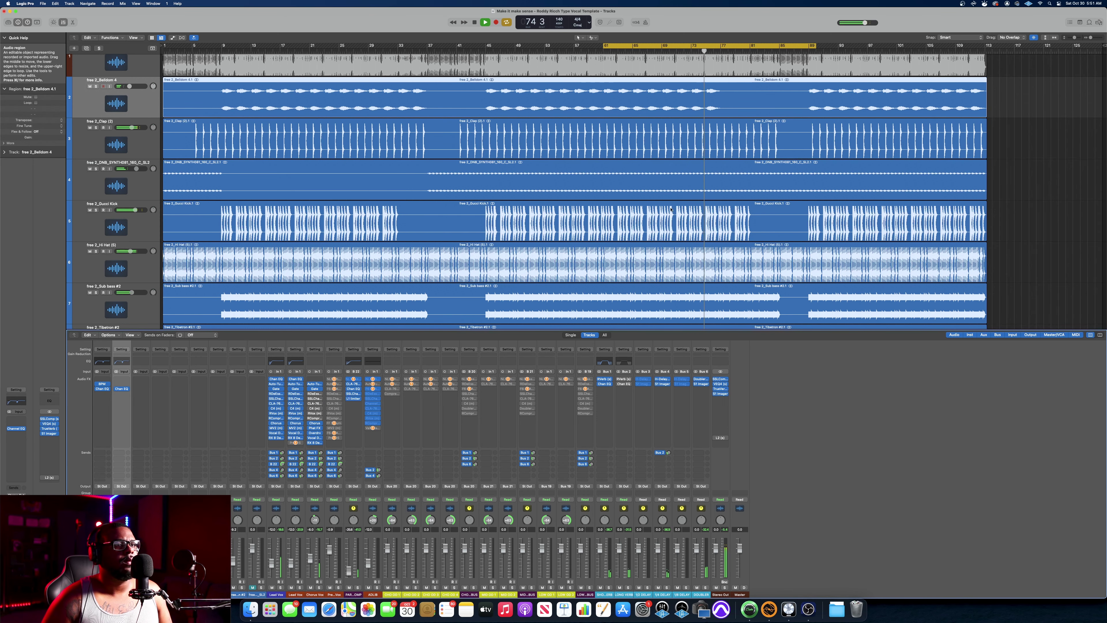
{"action": "scroll", "coordinate": [501, 224], "scroll_direction": "down", "scroll_amount": 2}
{"action": "scroll", "coordinate": [500, 223], "scroll_direction": "down", "scroll_amount": 2}
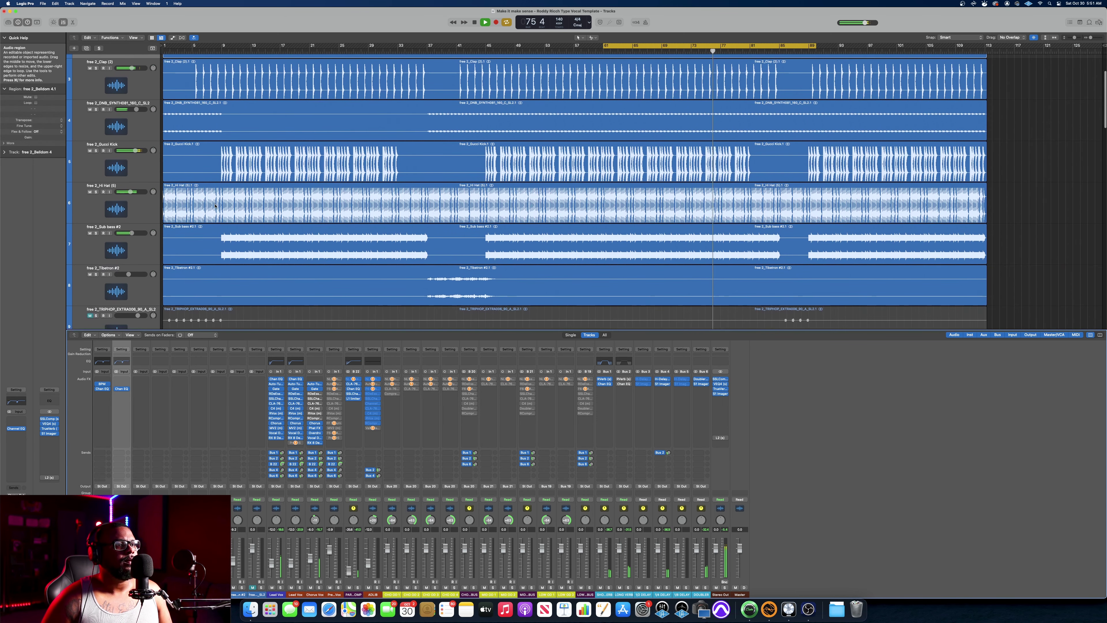
{"action": "key", "text": "space"}
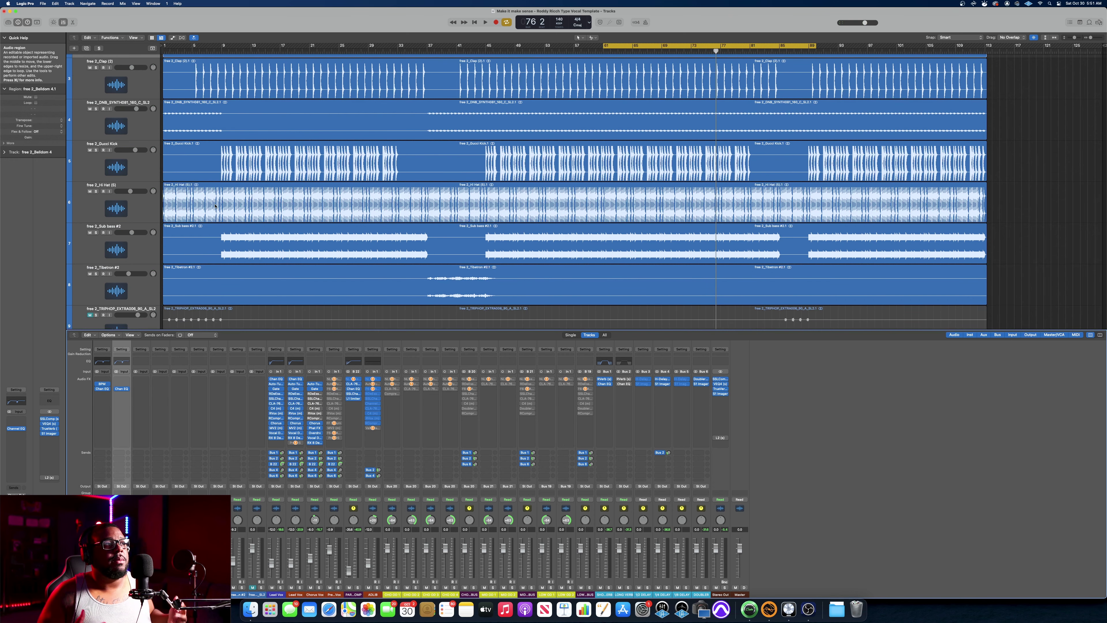